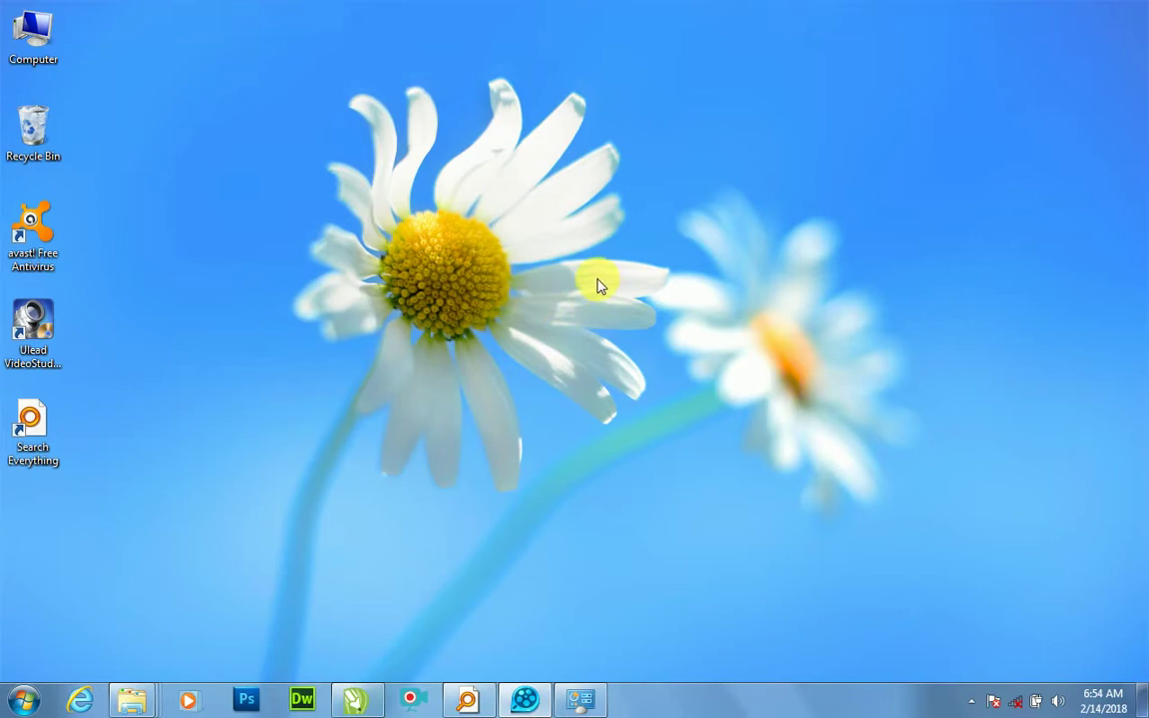
Step: Switch to CorelDRAW and fit the business card and the invoice form in view
left_click(367, 696)
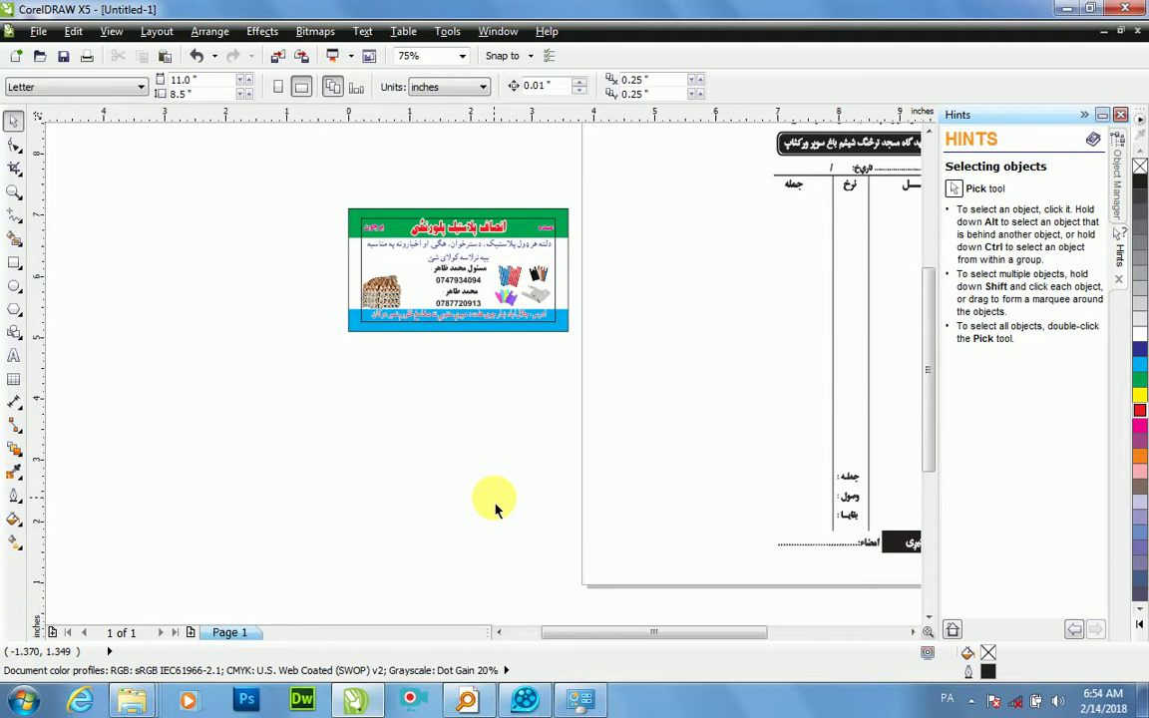
key("F4")
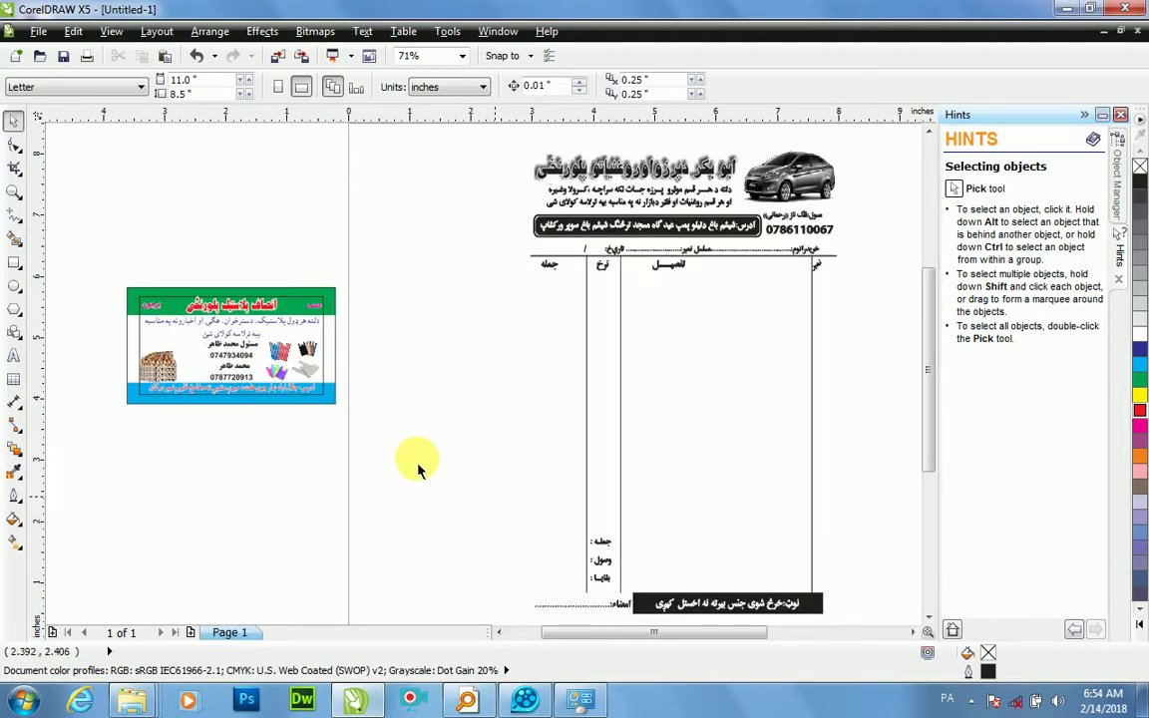
left_click(20, 459)
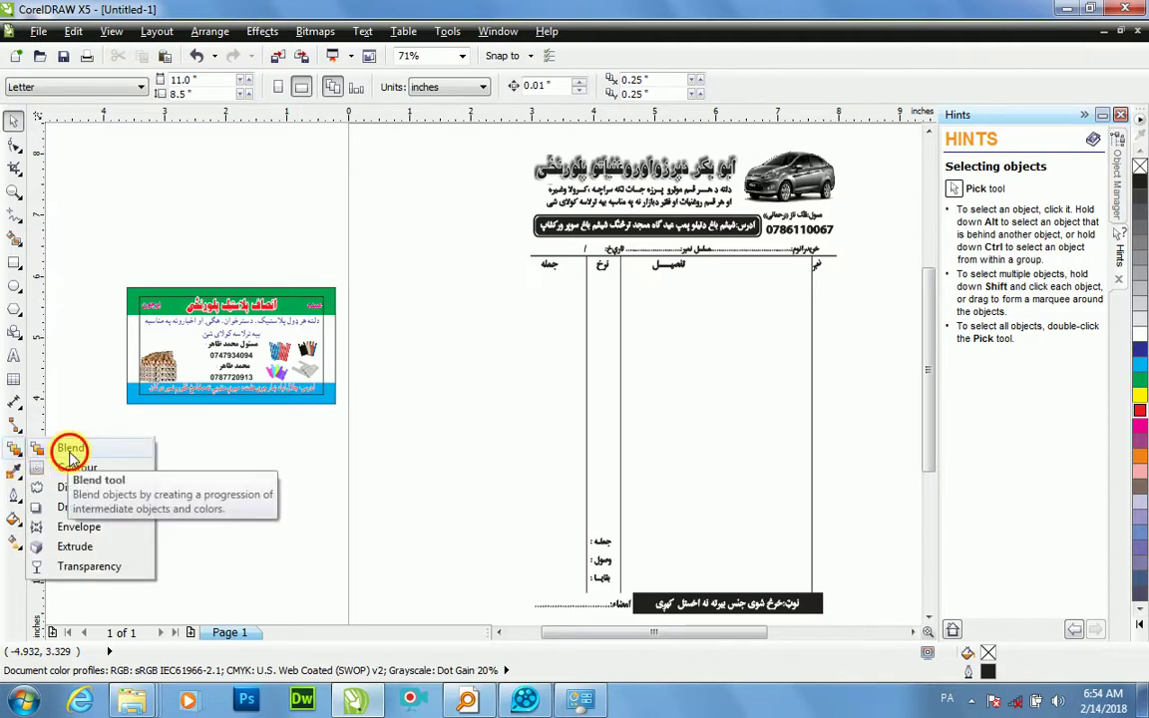
left_click(70, 455)
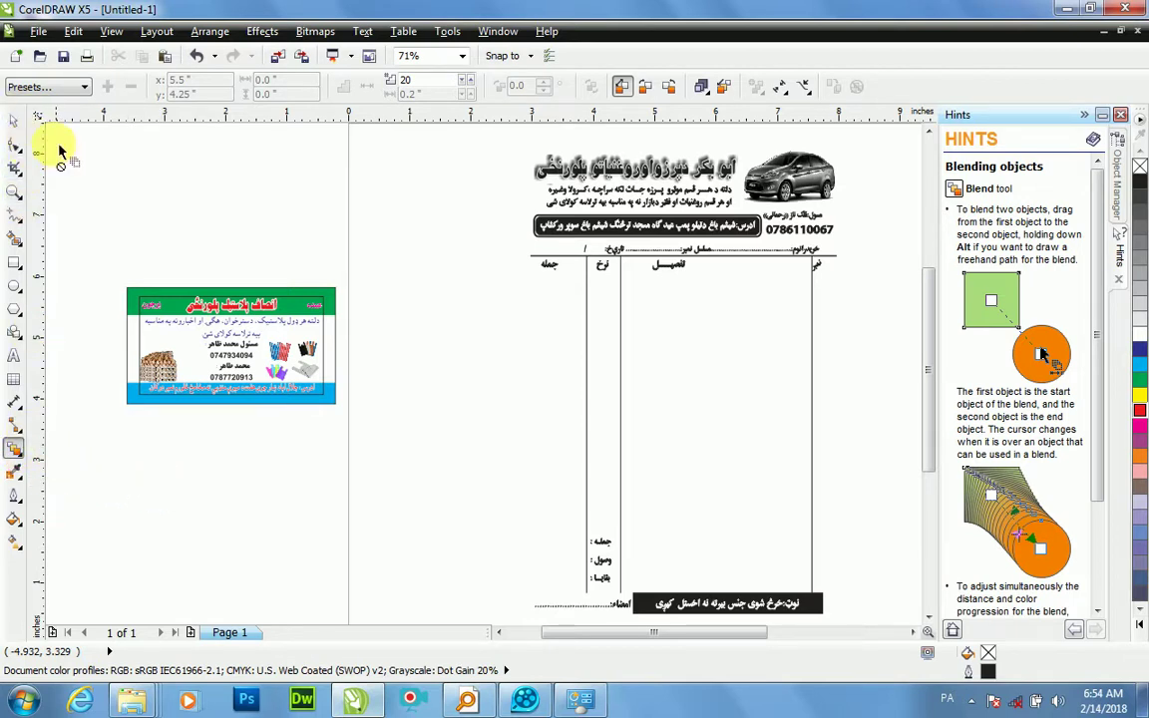
left_click(16, 120)
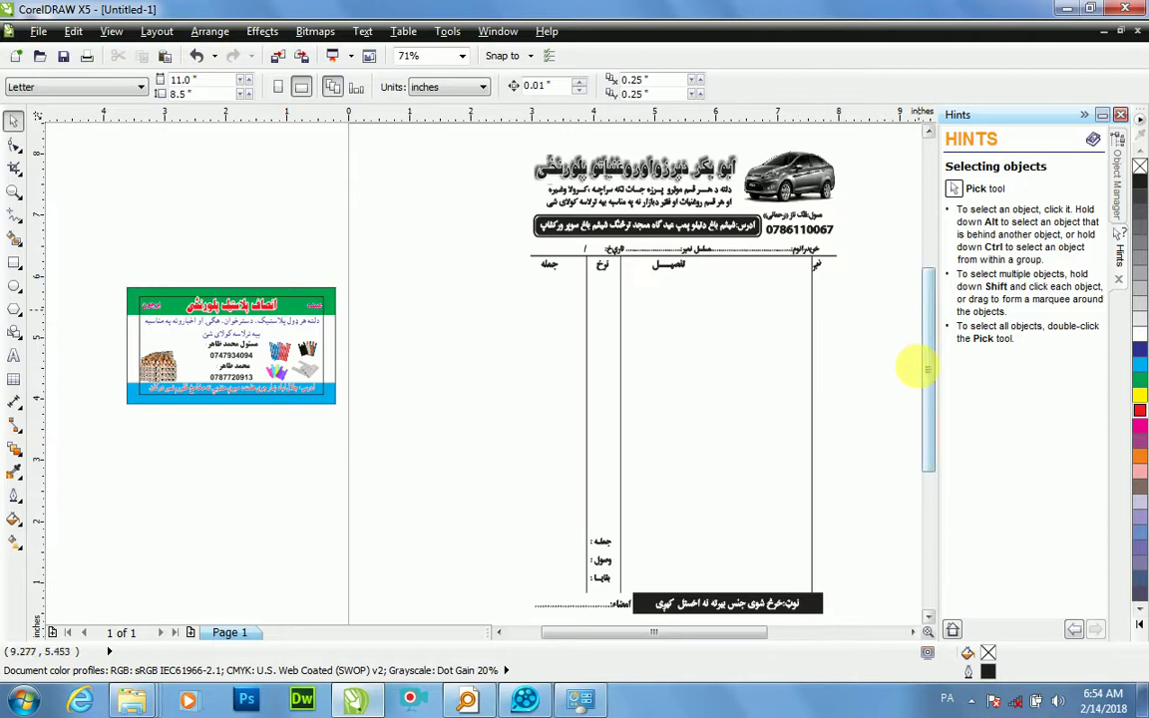
Step: Try copying the invoice table's top horizontal line down to the table's bottom edge, and undo the copy
left_click_drag(720, 634, 762, 634)
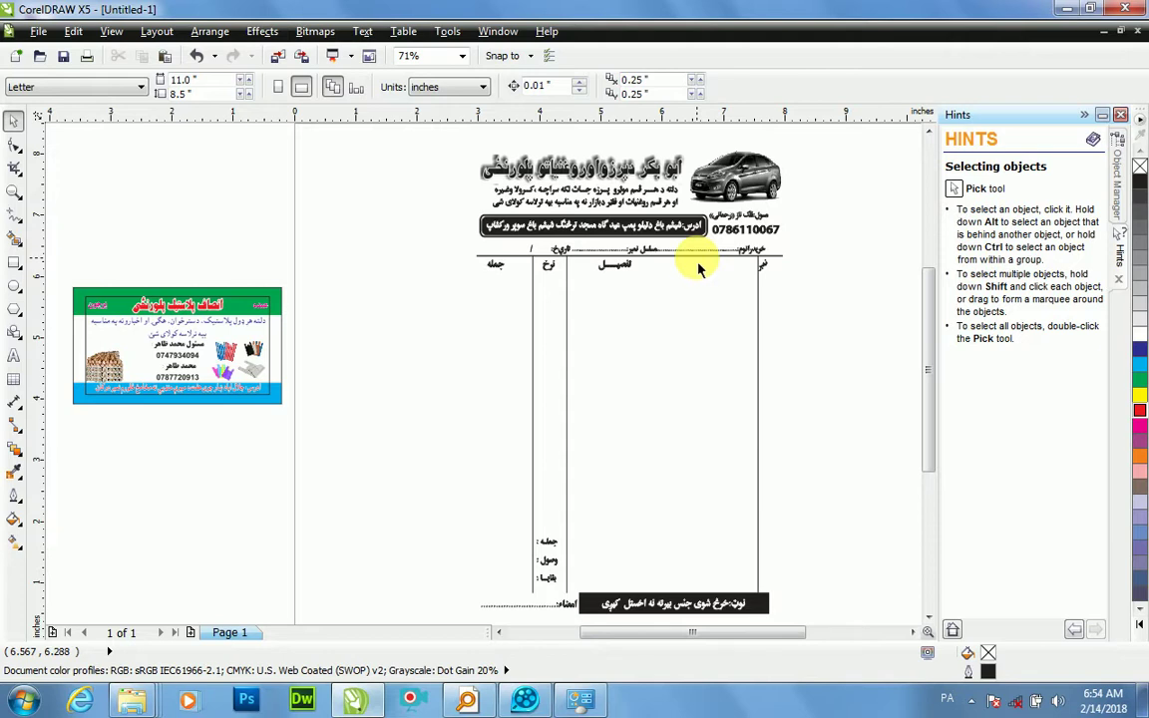
left_click_drag(699, 265, 689, 592)
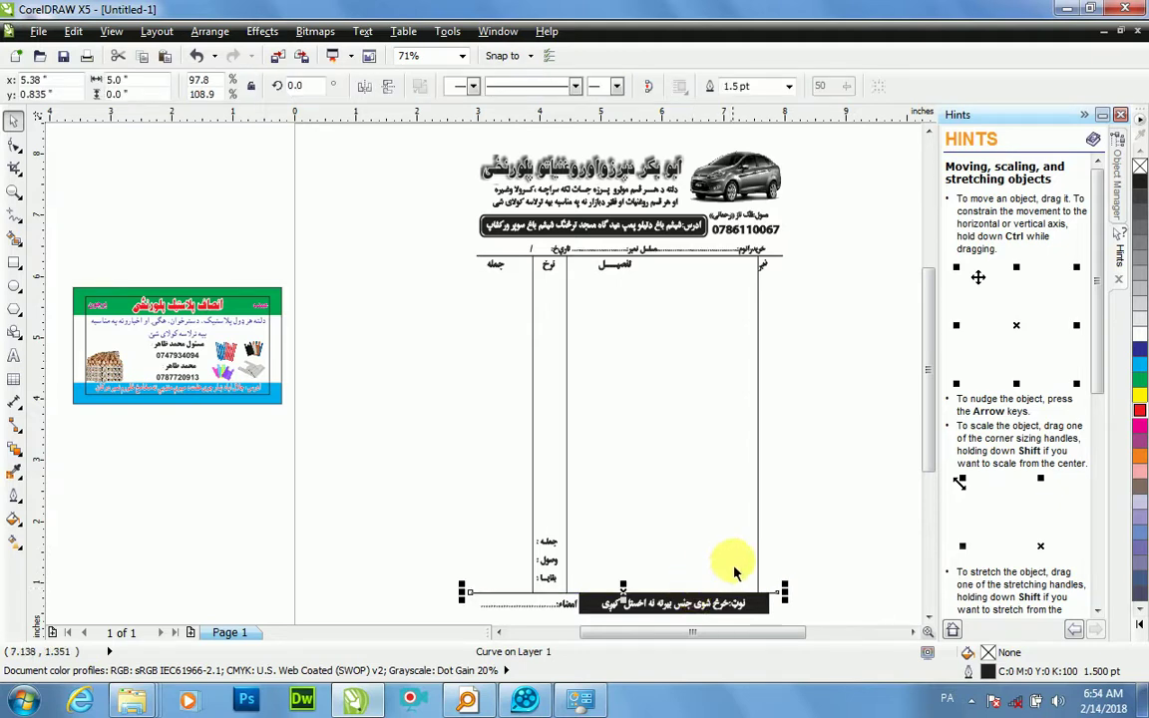
key("ctrl+z")
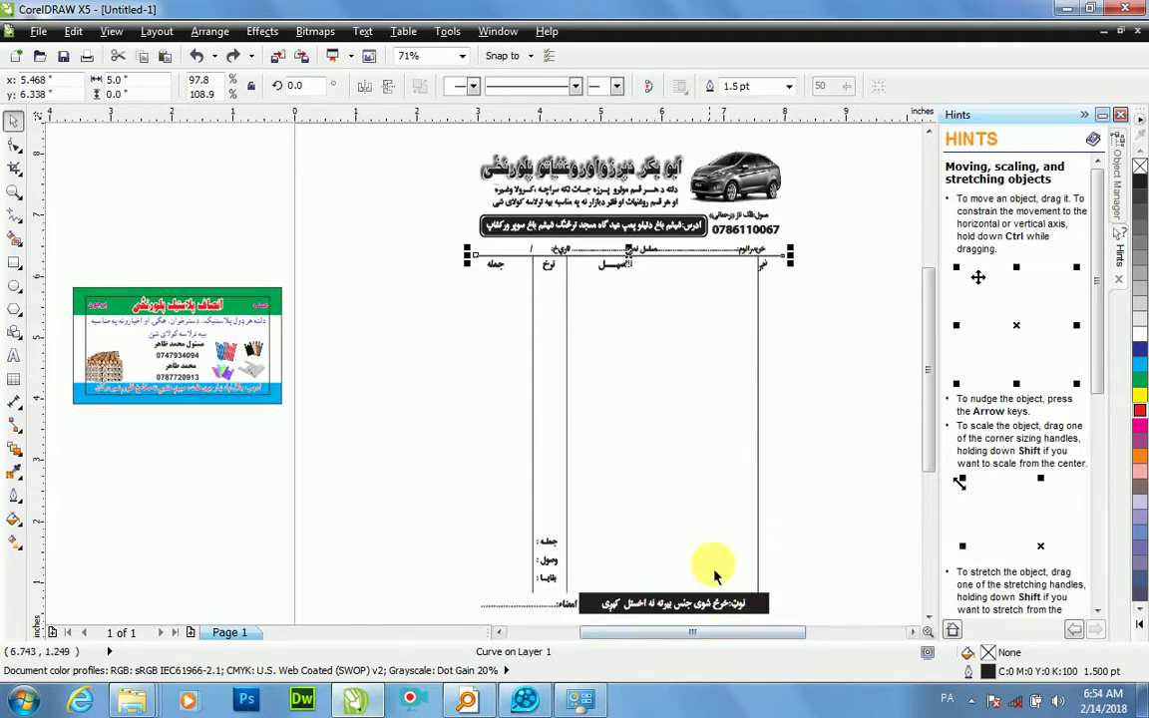
left_click(853, 435)
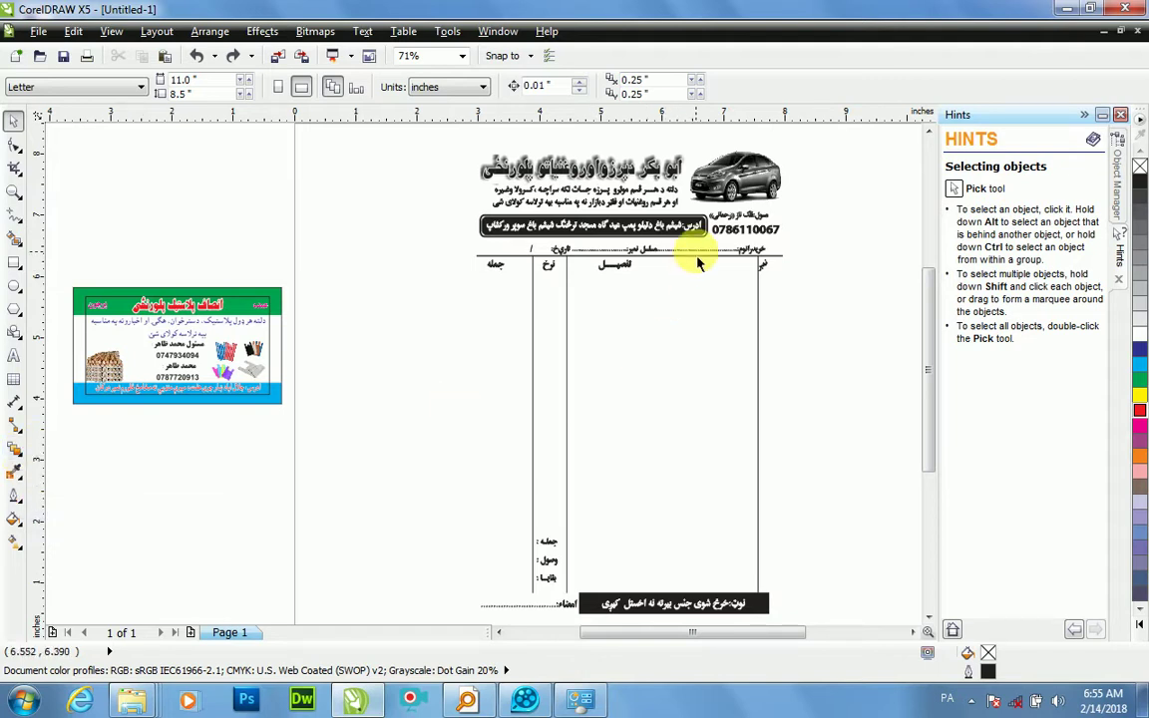
Step: Copy the invoice table's top horizontal line to the table's bottom edge and left-align the two lines
left_click_drag(702, 264, 688, 605)
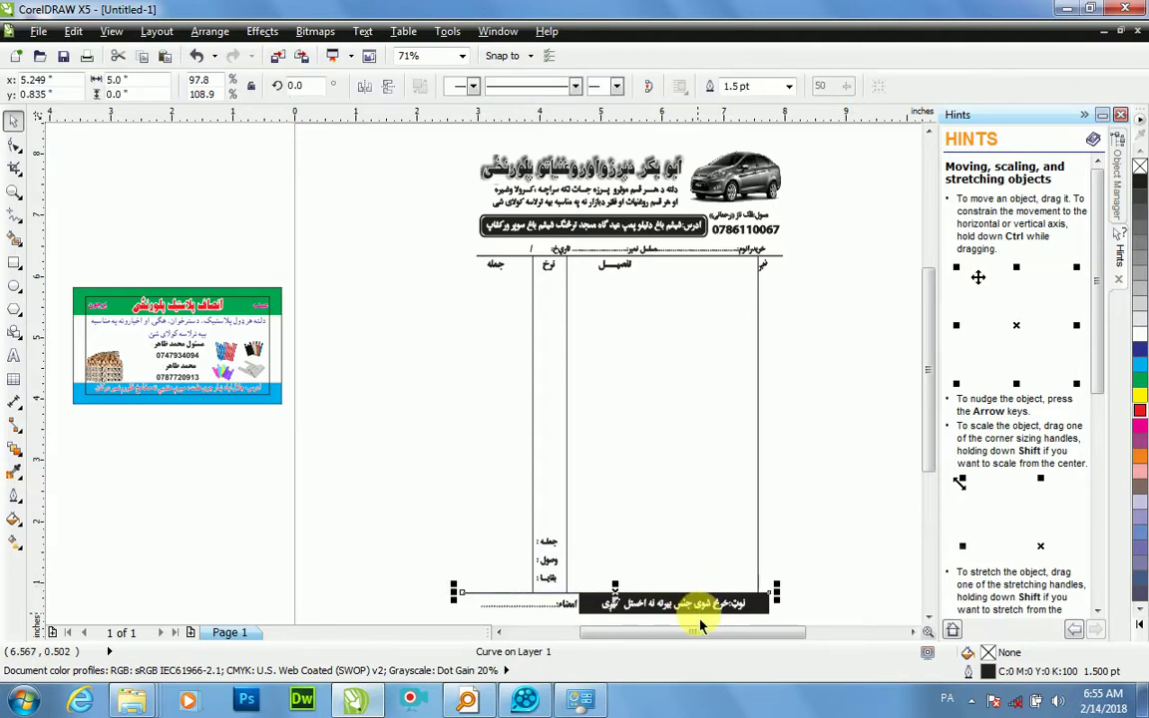
left_click(725, 258, "shift")
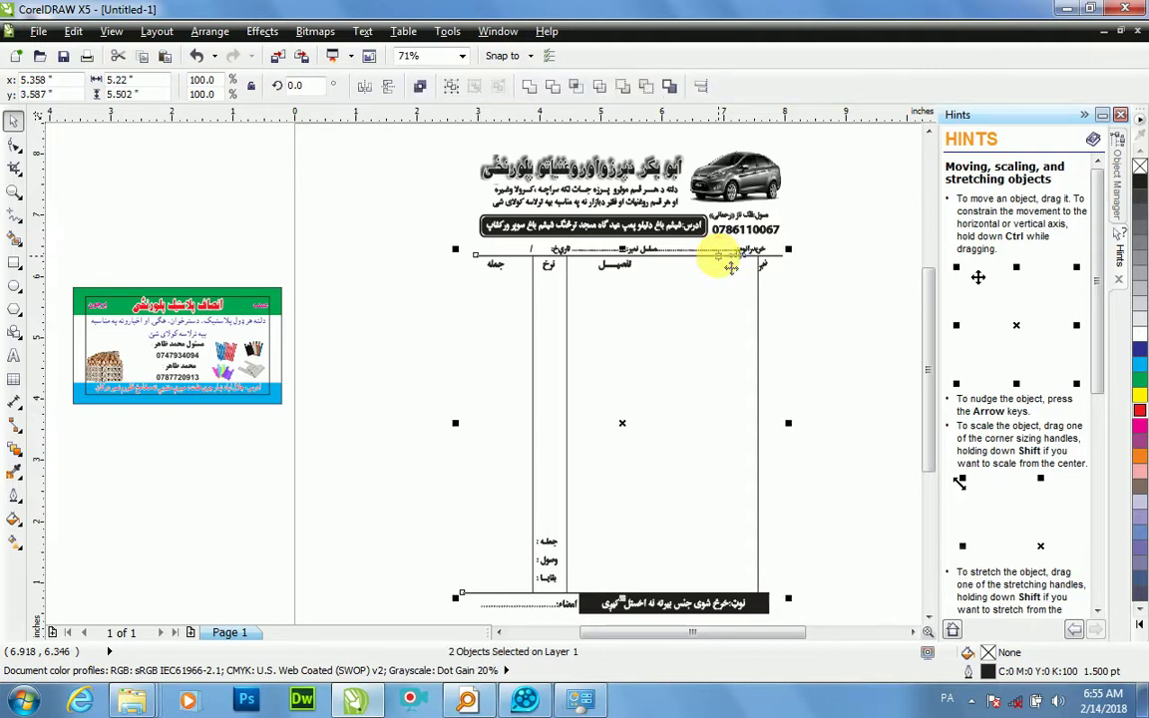
key("l")
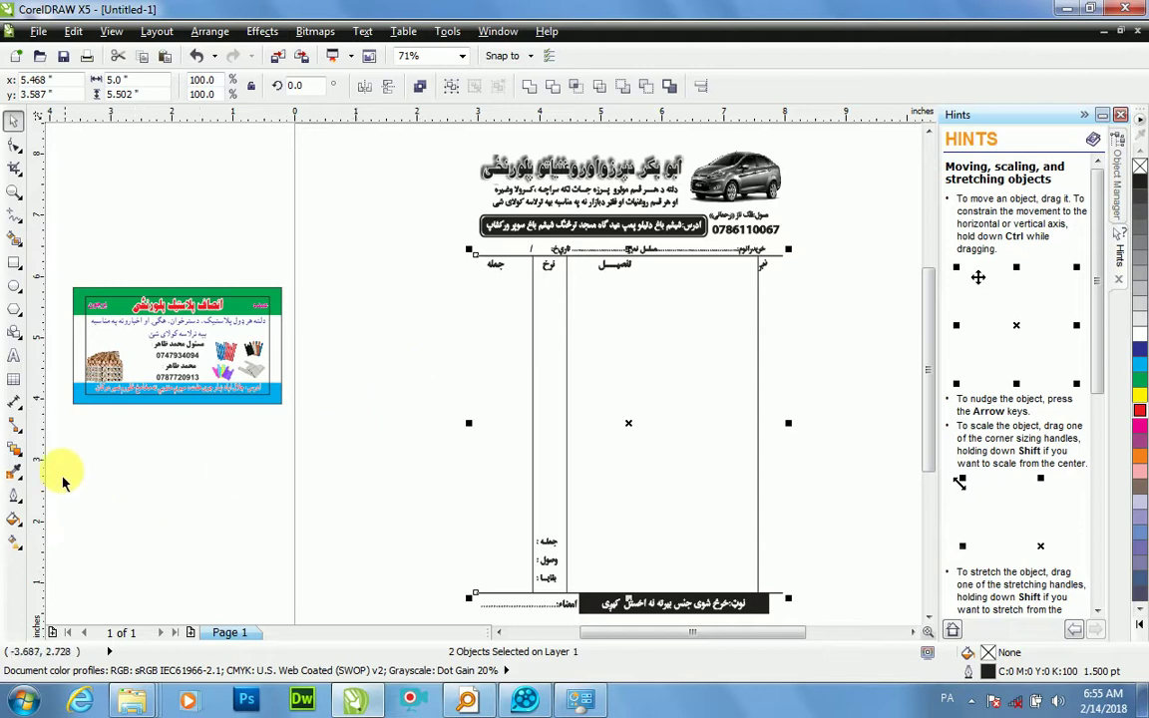
Step: Try to blend the table's top horizontal line into the bottom line
left_click(16, 451)
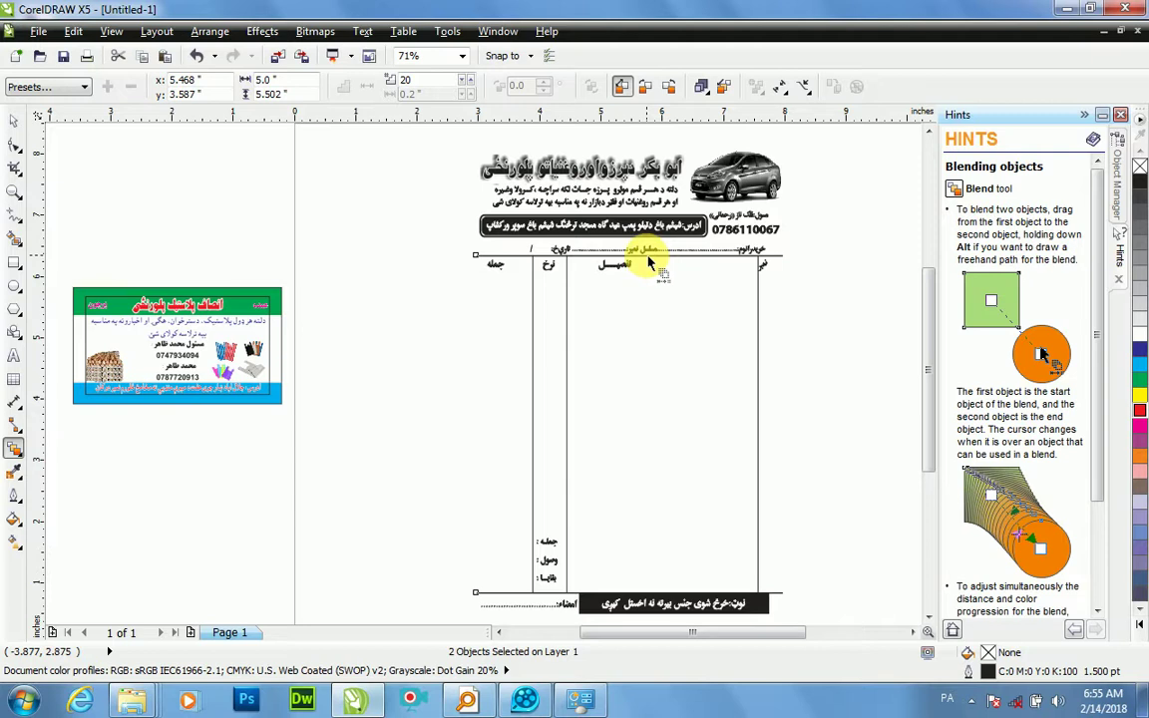
left_click_drag(629, 261, 631, 596)
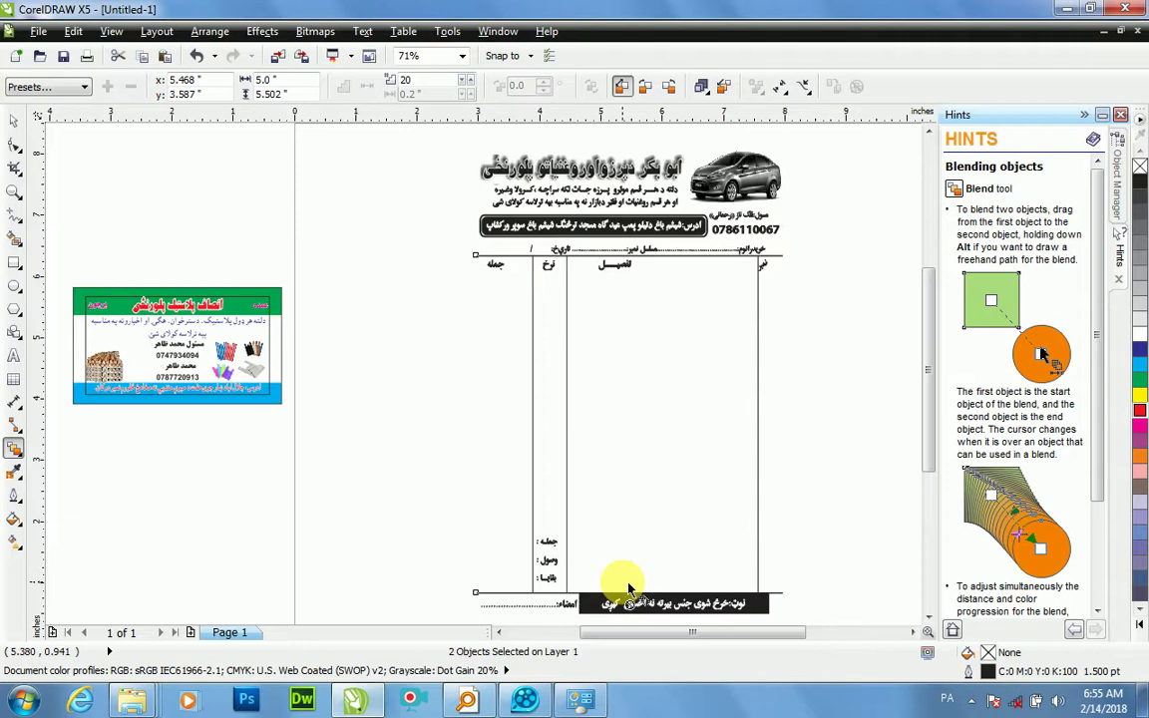
key("space")
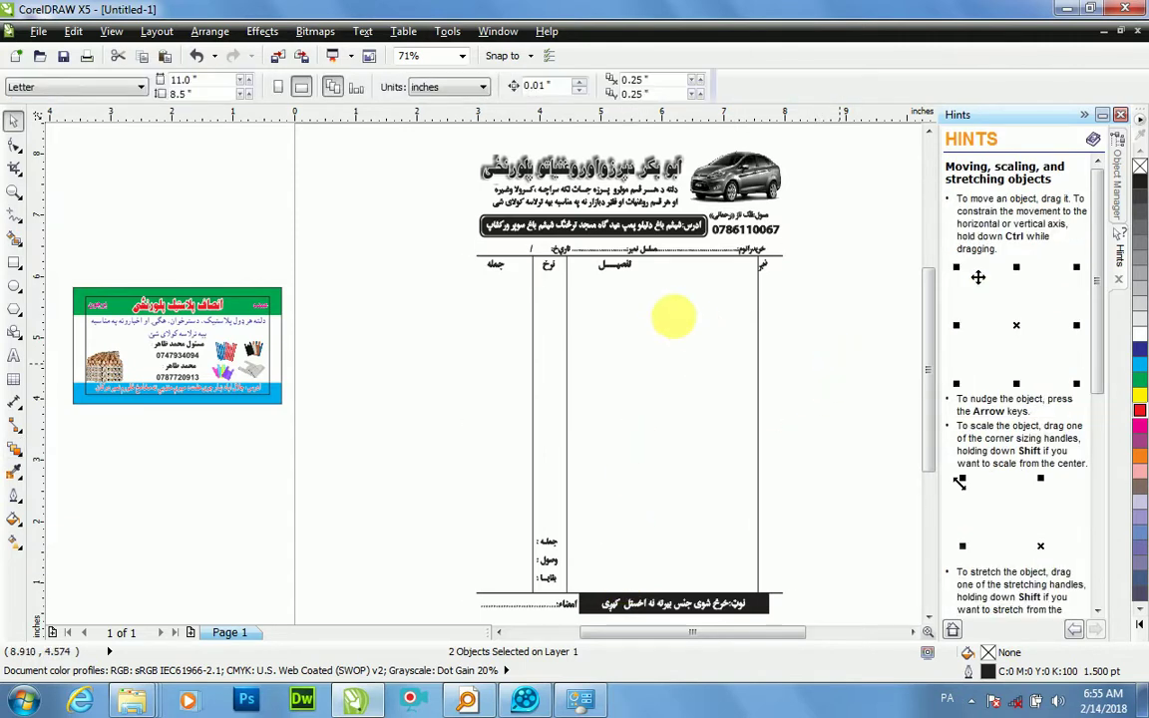
left_click(661, 271)
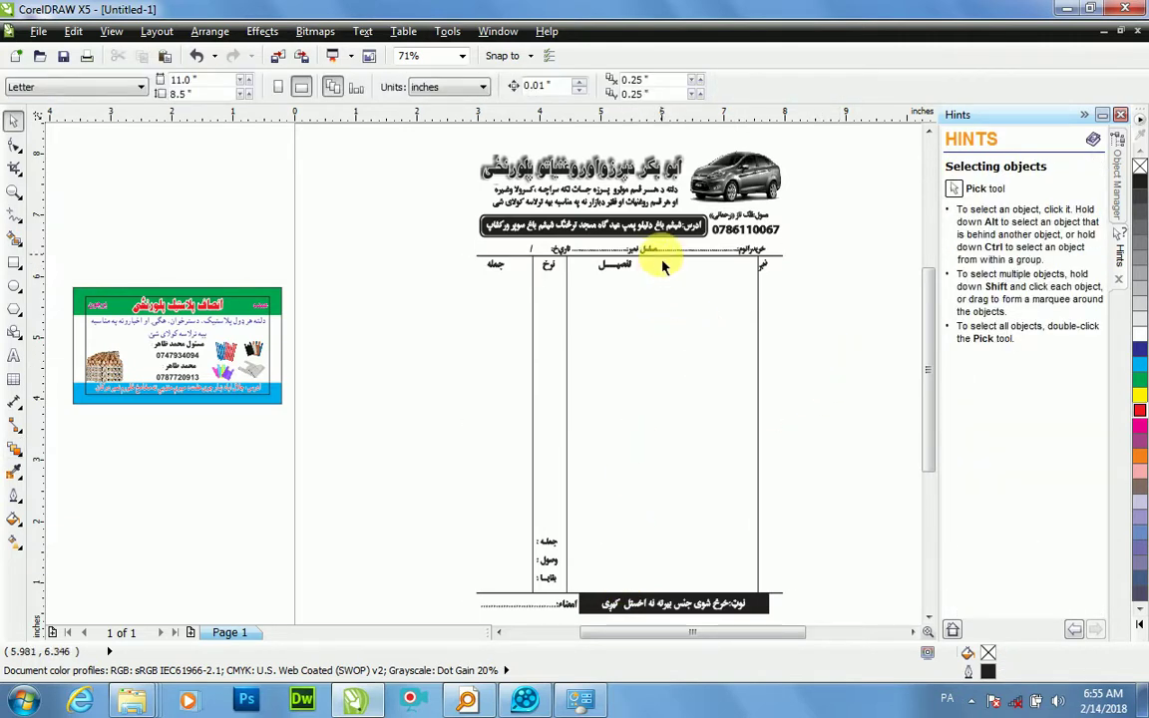
left_click(599, 250)
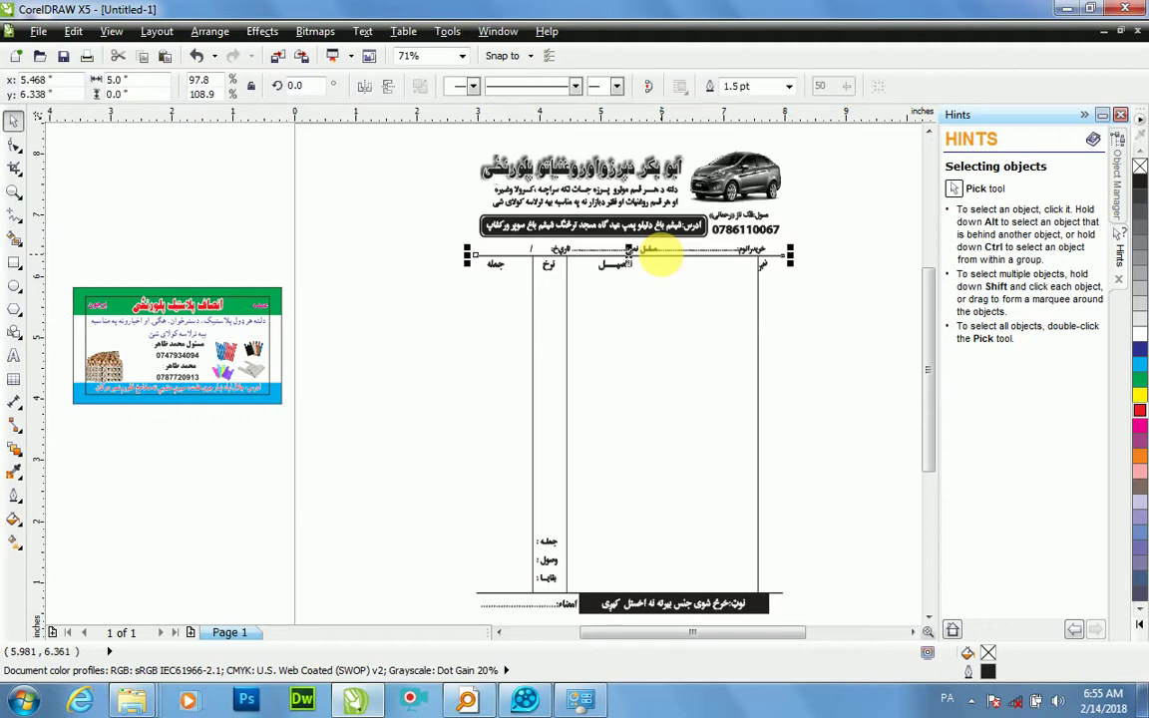
left_click(14, 451)
left_click_drag(628, 262, 615, 594)
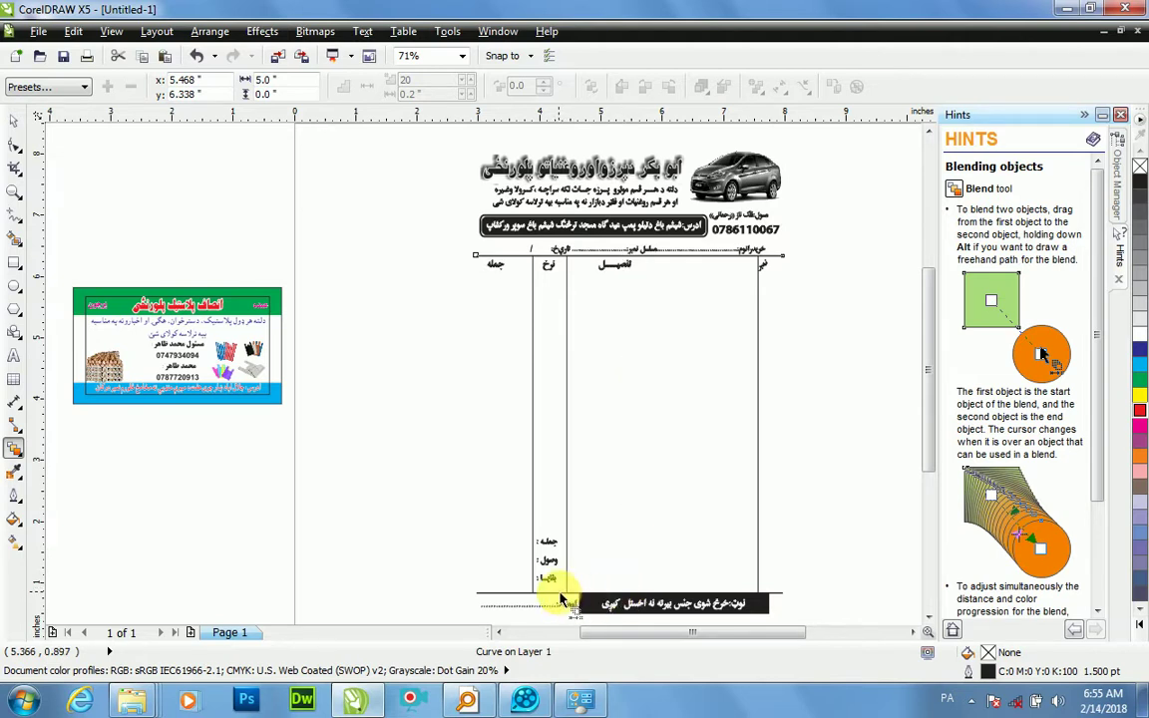
left_click(562, 599)
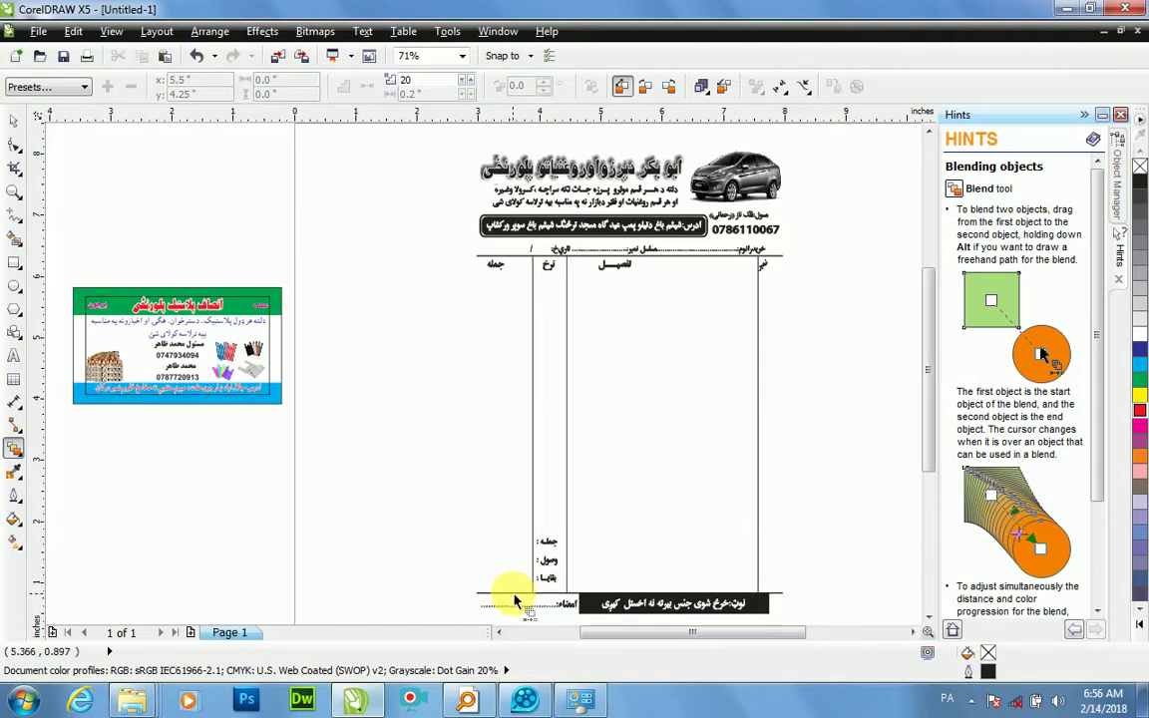
Step: Select both horizontal table lines and blend the top one into the bottom one with 20 steps
left_click(518, 599)
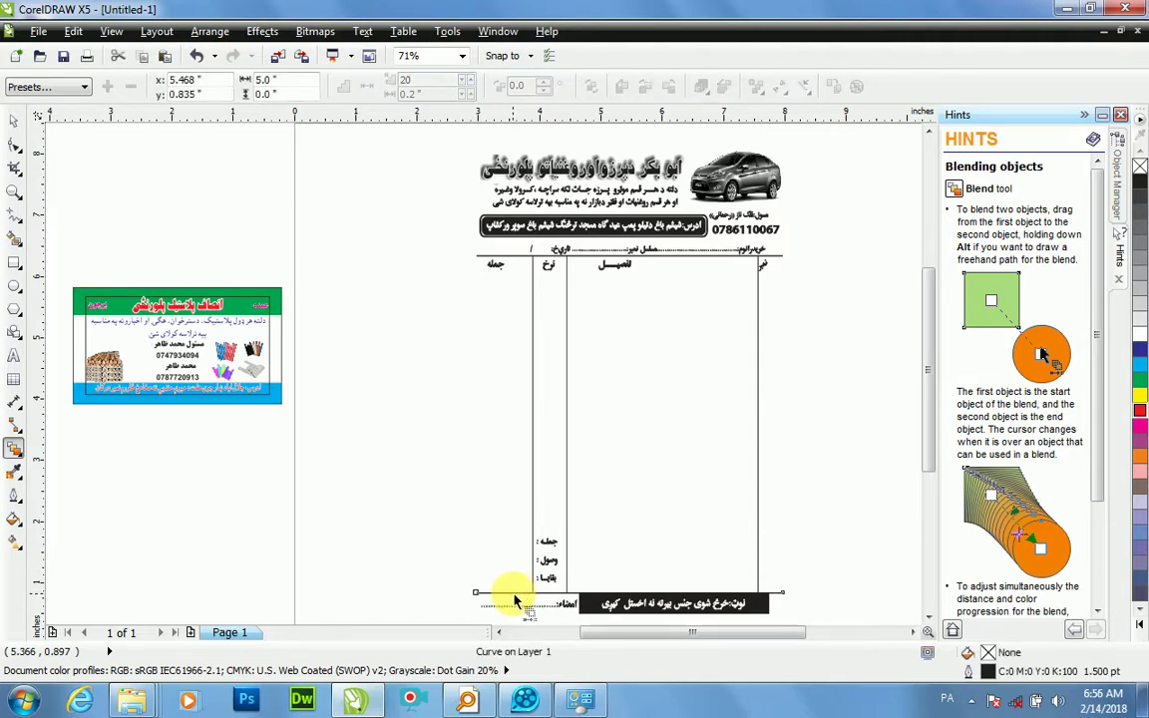
left_click(675, 261, "shift")
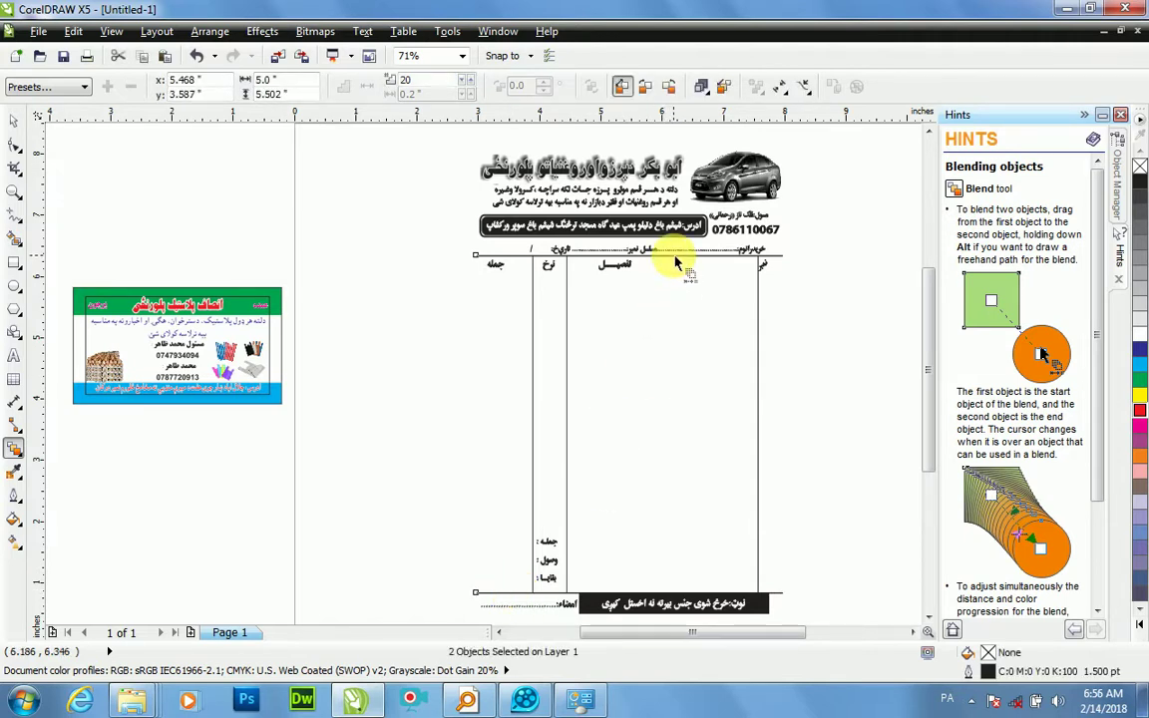
left_click_drag(676, 261, 611, 595)
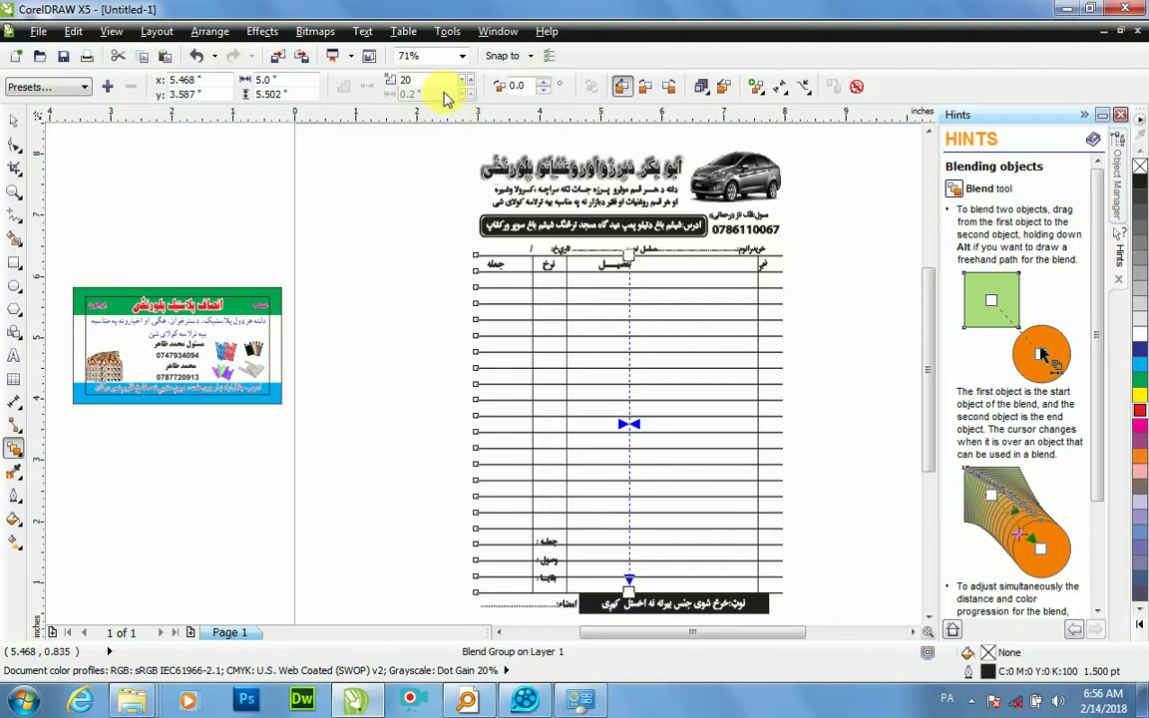
Step: Try 28 steps for the blend between the table lines
left_click(472, 83)
left_click(471, 83)
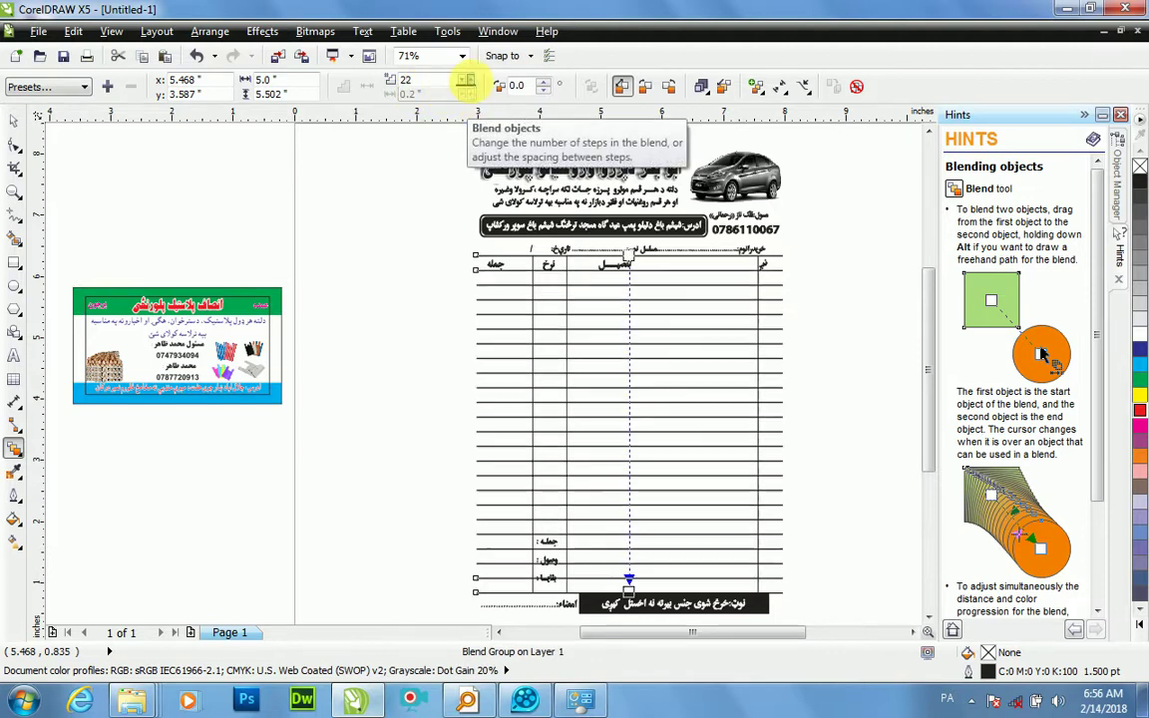
left_click(472, 83)
left_click(471, 83)
left_click(472, 83)
left_click(472, 83)
left_click(472, 83)
left_click(472, 83)
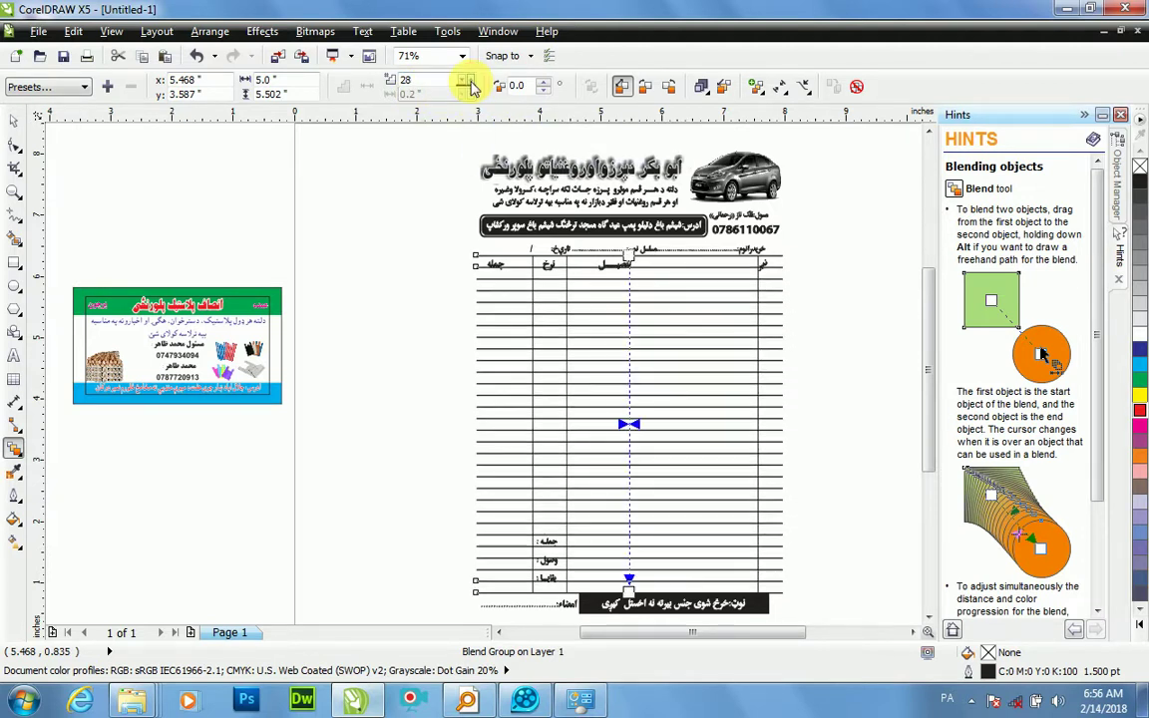
Step: Set the blend between the table lines to 16 steps and deselect it
left_click(464, 87)
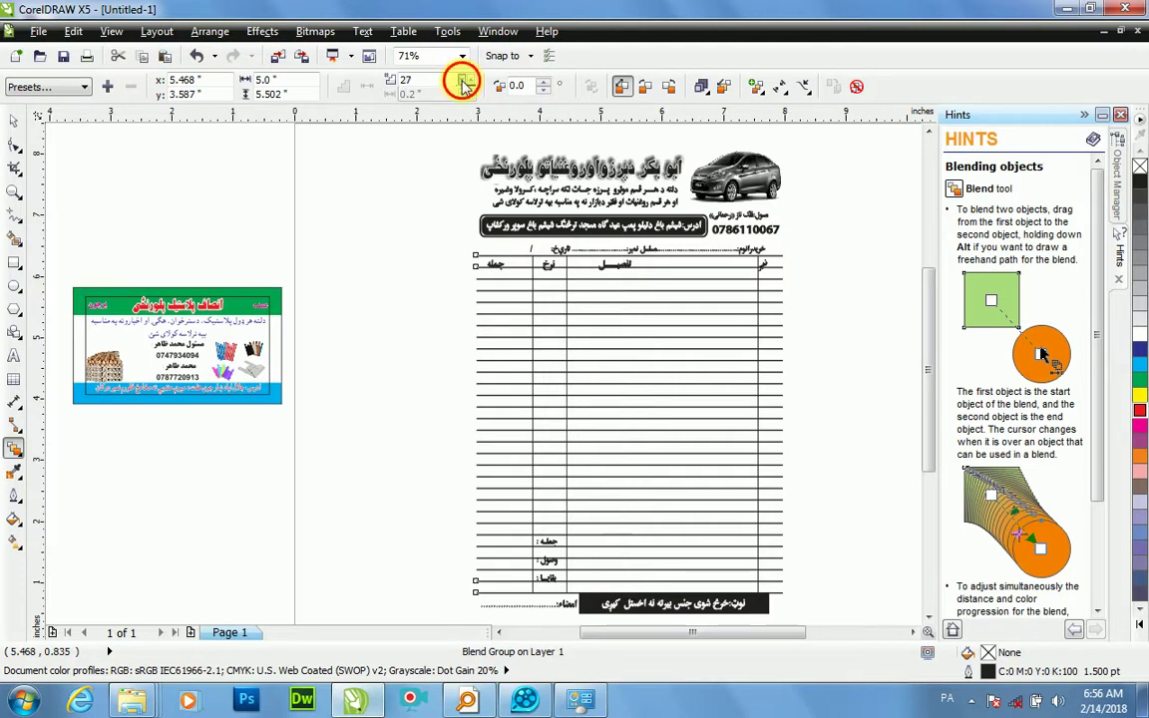
left_click(464, 88)
left_click(463, 88)
left_click(464, 88)
left_click(464, 88)
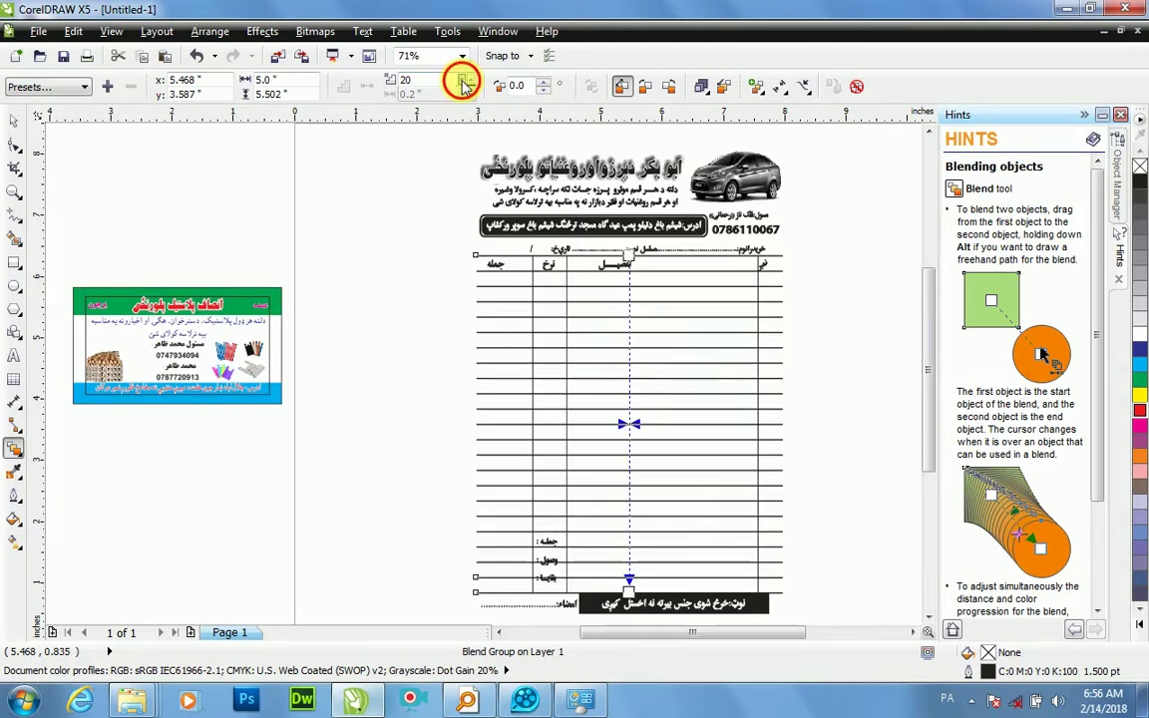
left_click(465, 88)
left_click(465, 88)
left_click(465, 88)
left_click(465, 88)
left_click(465, 88)
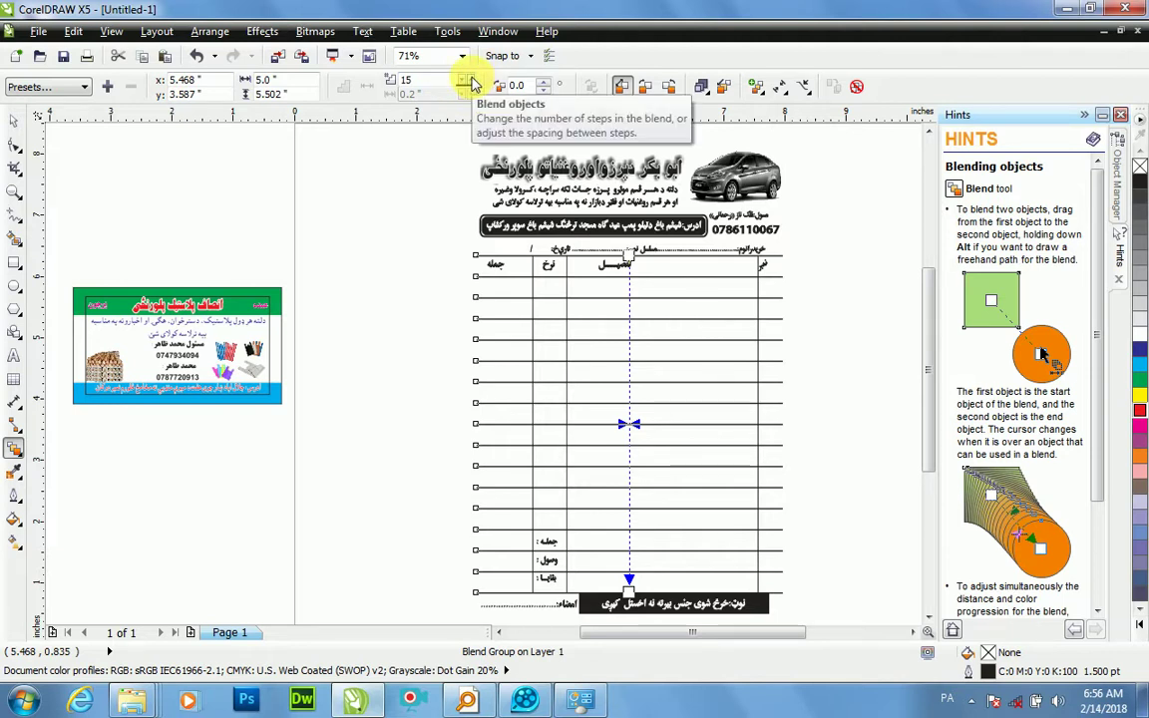
left_click(473, 81)
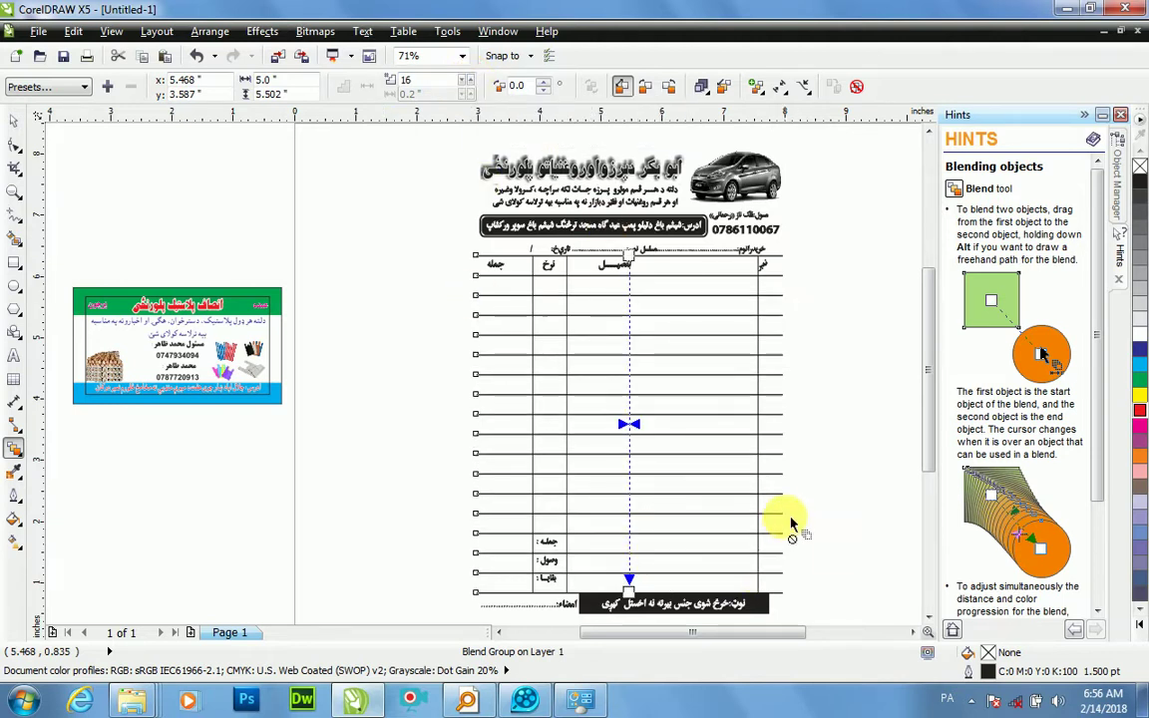
left_click(813, 419)
key("space")
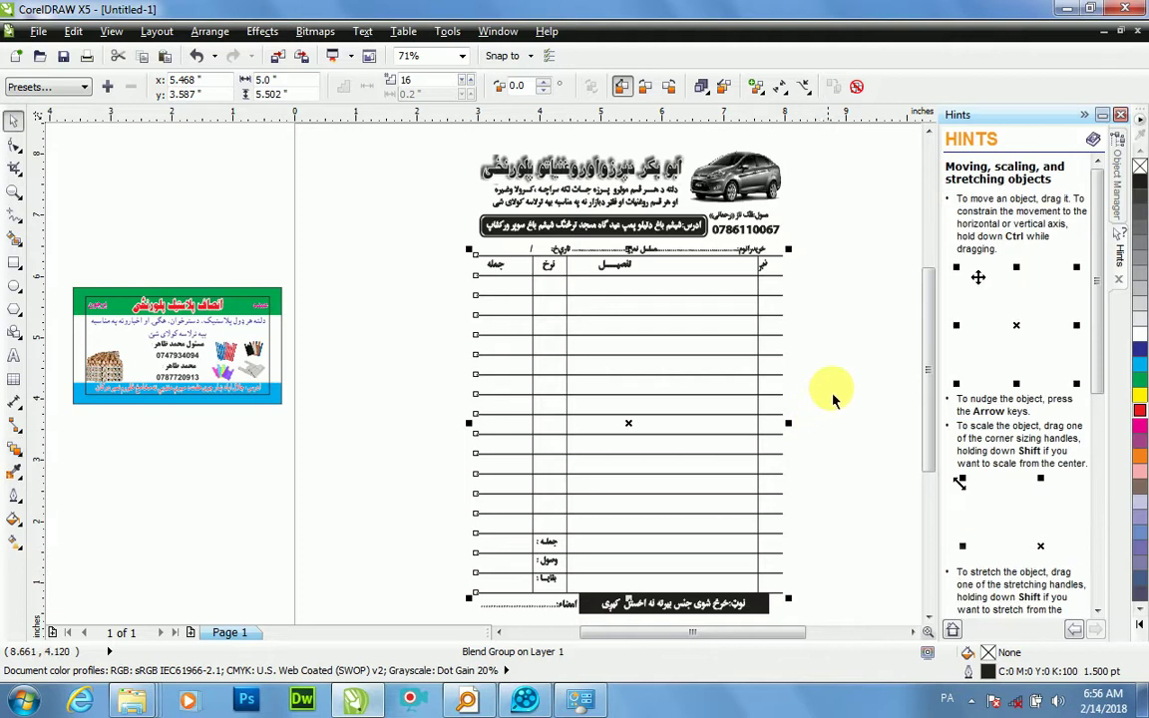
left_click(834, 385)
Step: Copy the phone number text beside the table's number column and replace its content with 1, 2 and 3 on separate lines
scroll(801, 332, "up", 2)
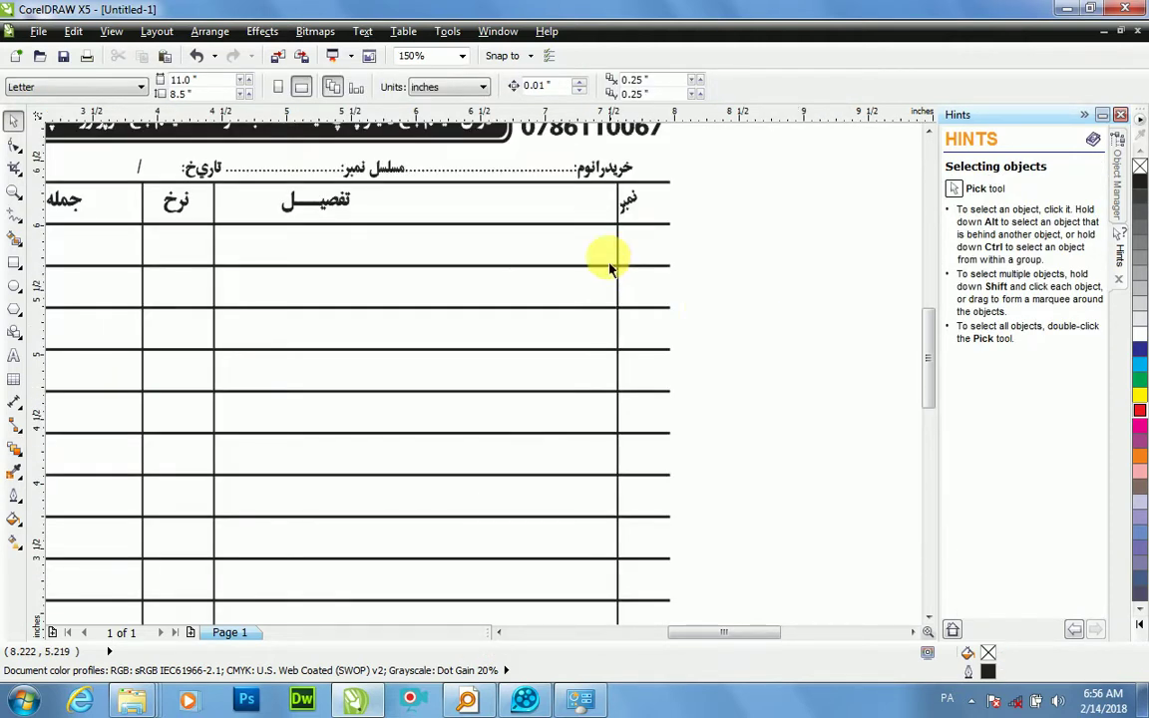
left_click_drag(613, 135, 739, 277)
left_click(746, 281)
double_click(746, 284)
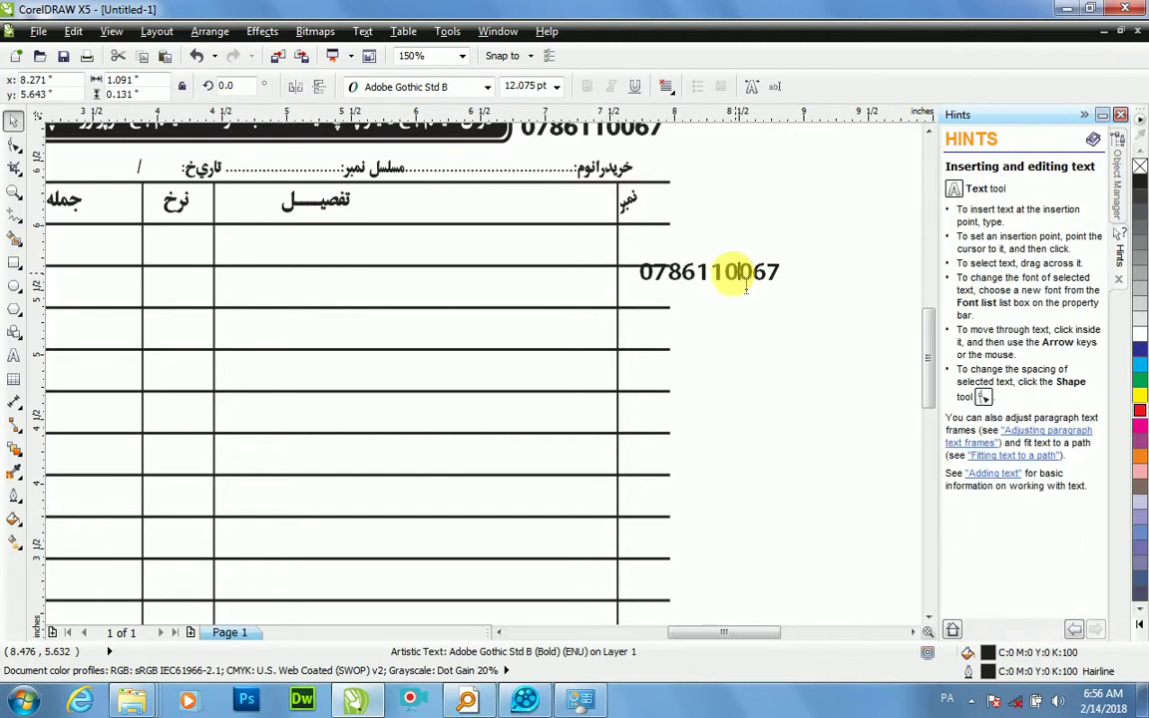
key("ctrl+a")
key("Delete")
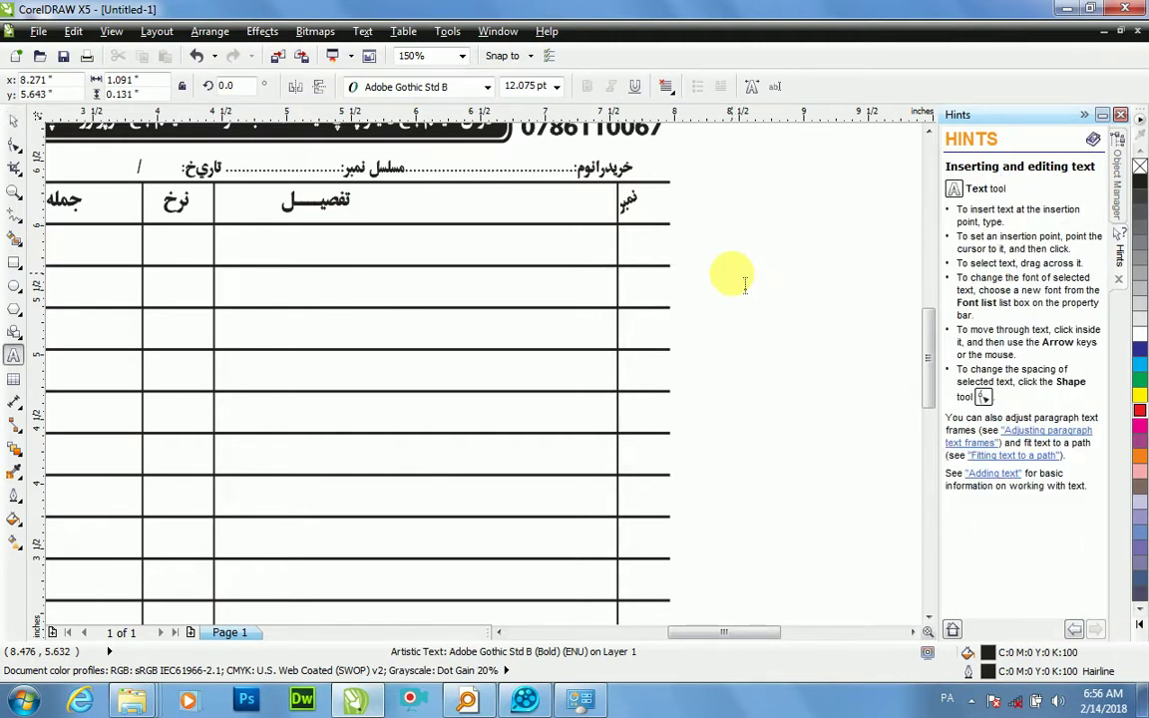
type("1")
key("ctrl+space")
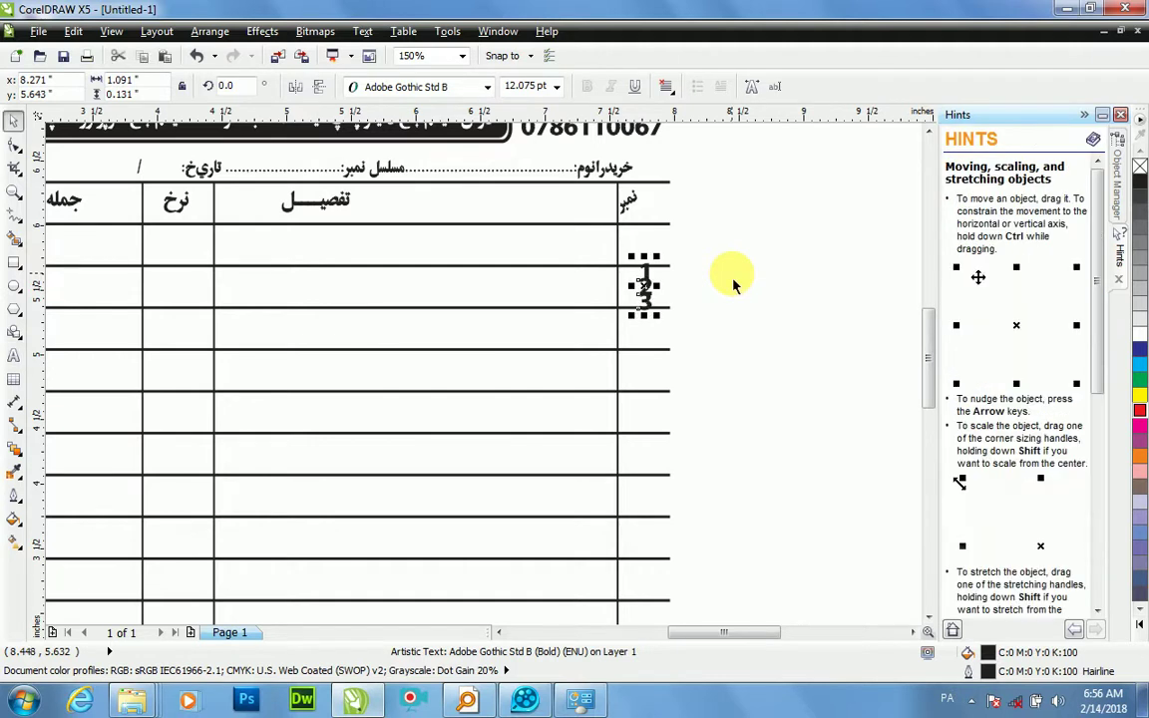
Step: Widen the line spacing of the numbers 1, 2 and 3 and move them so each sits inside its own row of the number column
key("F10")
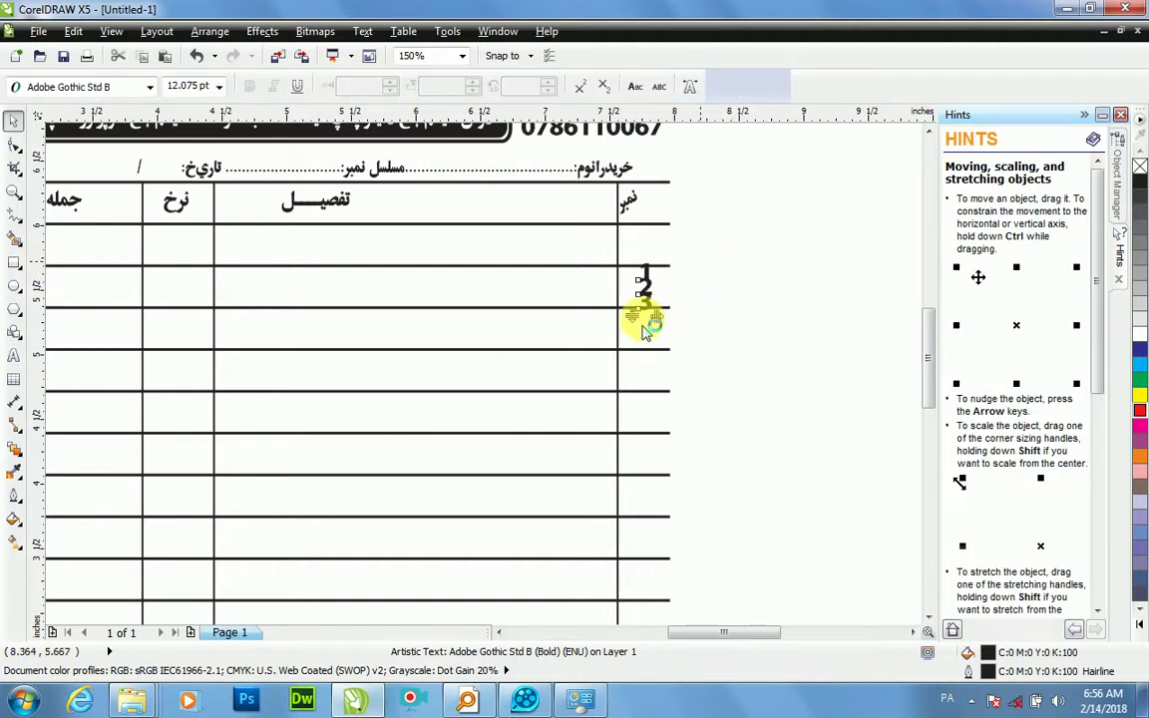
left_click_drag(631, 313, 636, 399)
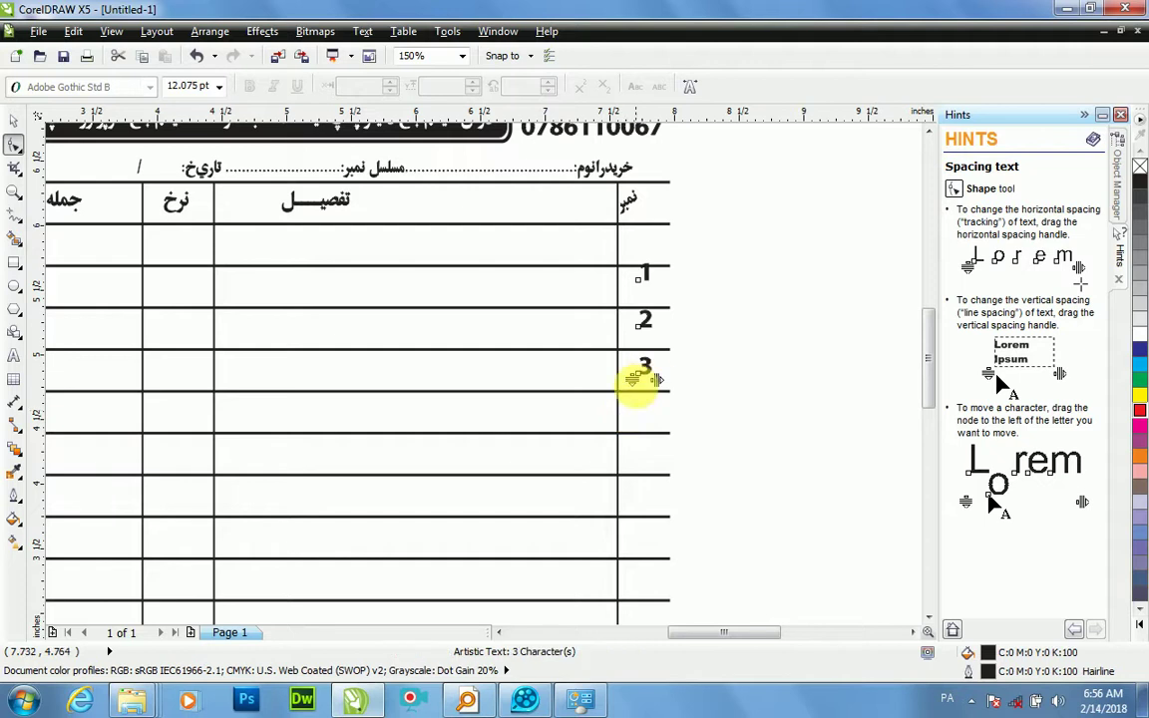
left_click(649, 344)
key("space")
mouse_move(643, 321)
left_mouse_down()
mouse_move(638, 290)
mouse_move(649, 305)
left_mouse_up()
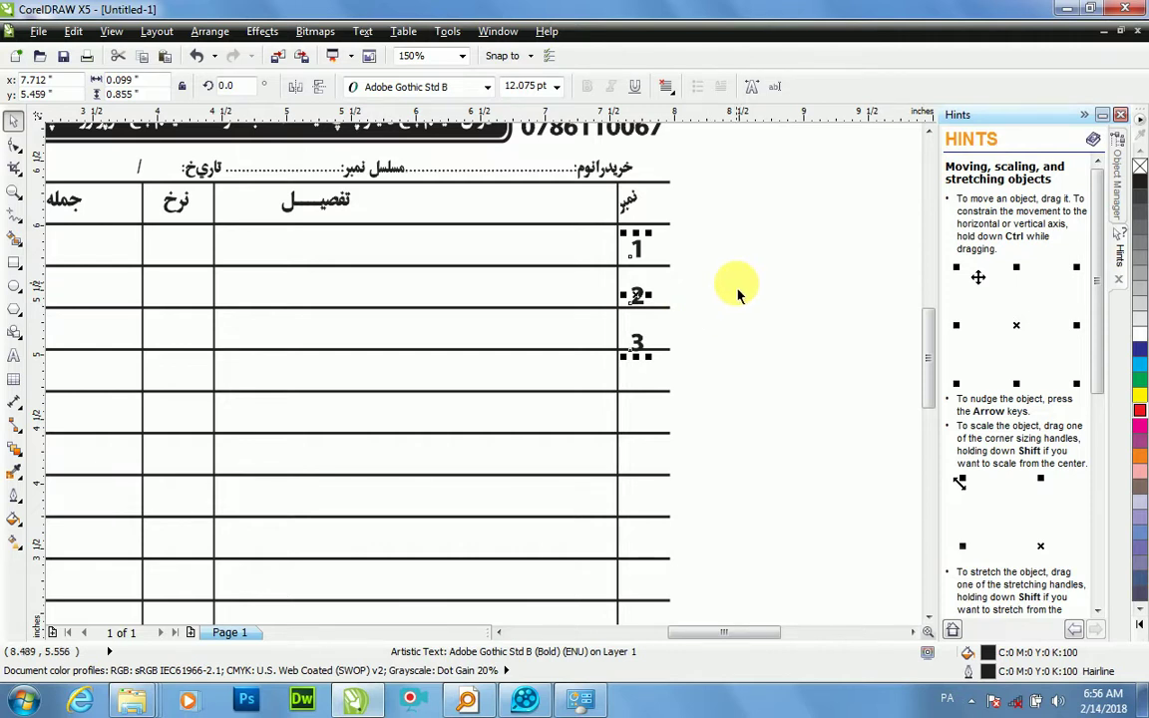
key("space")
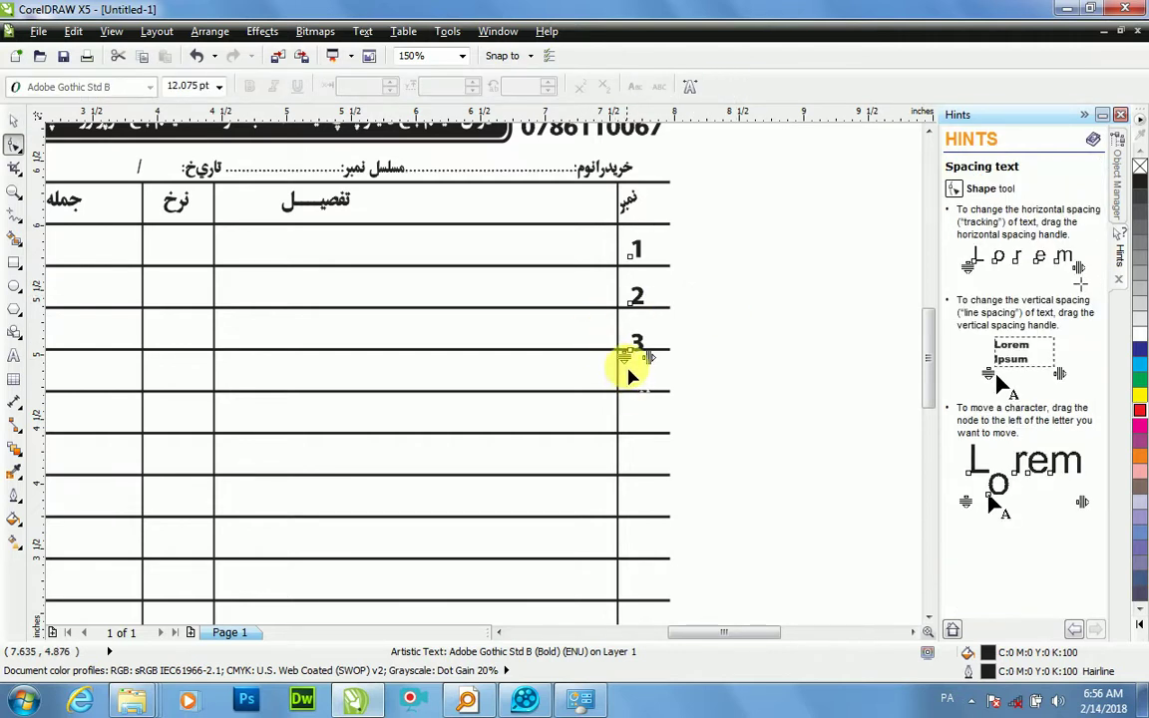
left_click_drag(624, 360, 640, 350)
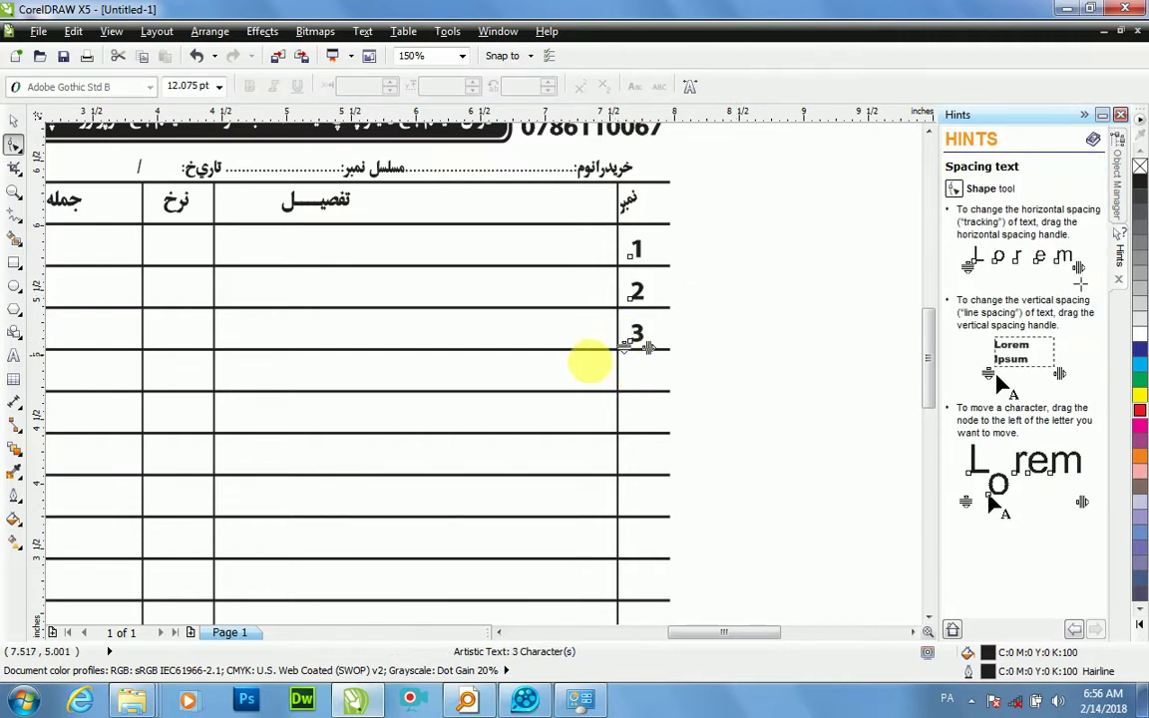
key("space")
Step: Try moving the blended table lines slightly sideways as one group
key("F4")
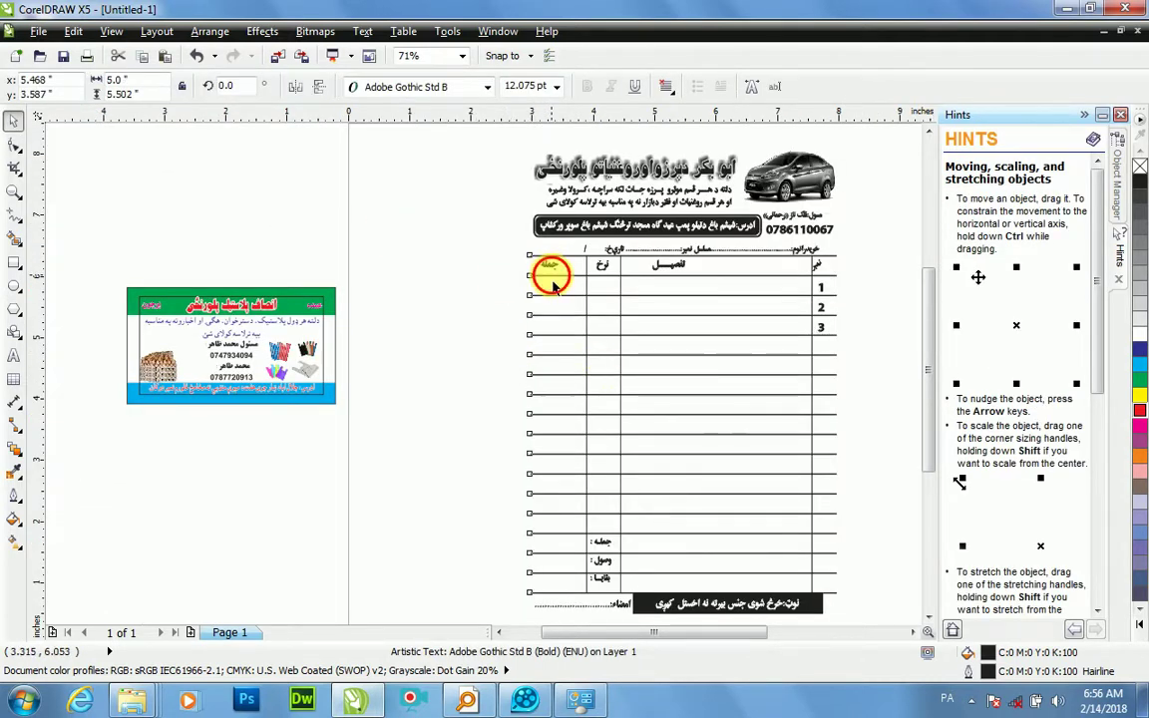
mouse_move(527, 280)
left_mouse_down()
mouse_move(444, 256)
mouse_move(544, 275)
left_mouse_up()
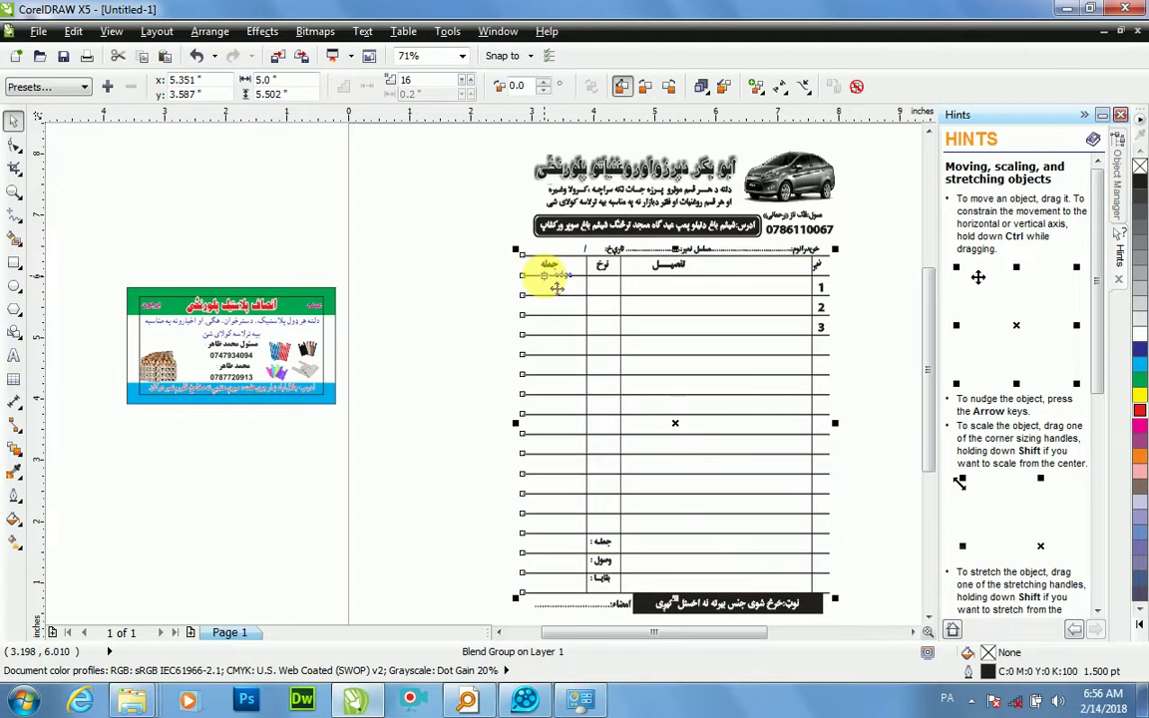
left_click(449, 209)
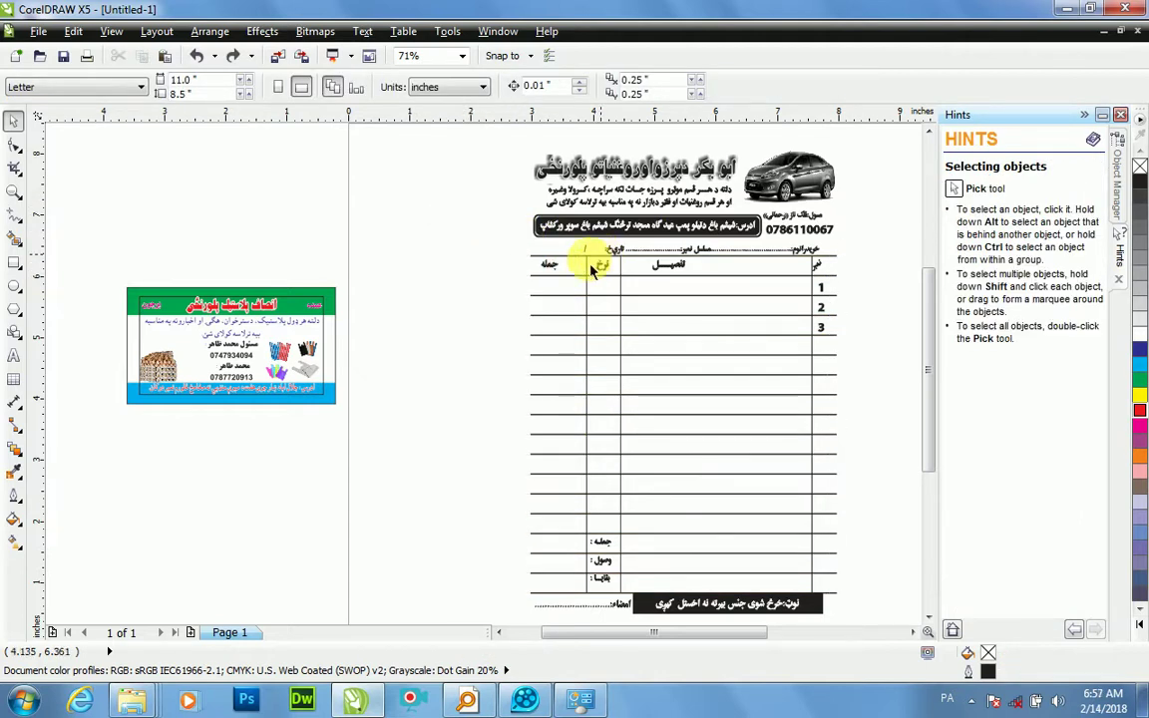
Step: Break the table-line blend apart and ungroup all of its lines into separate objects
left_click(609, 318)
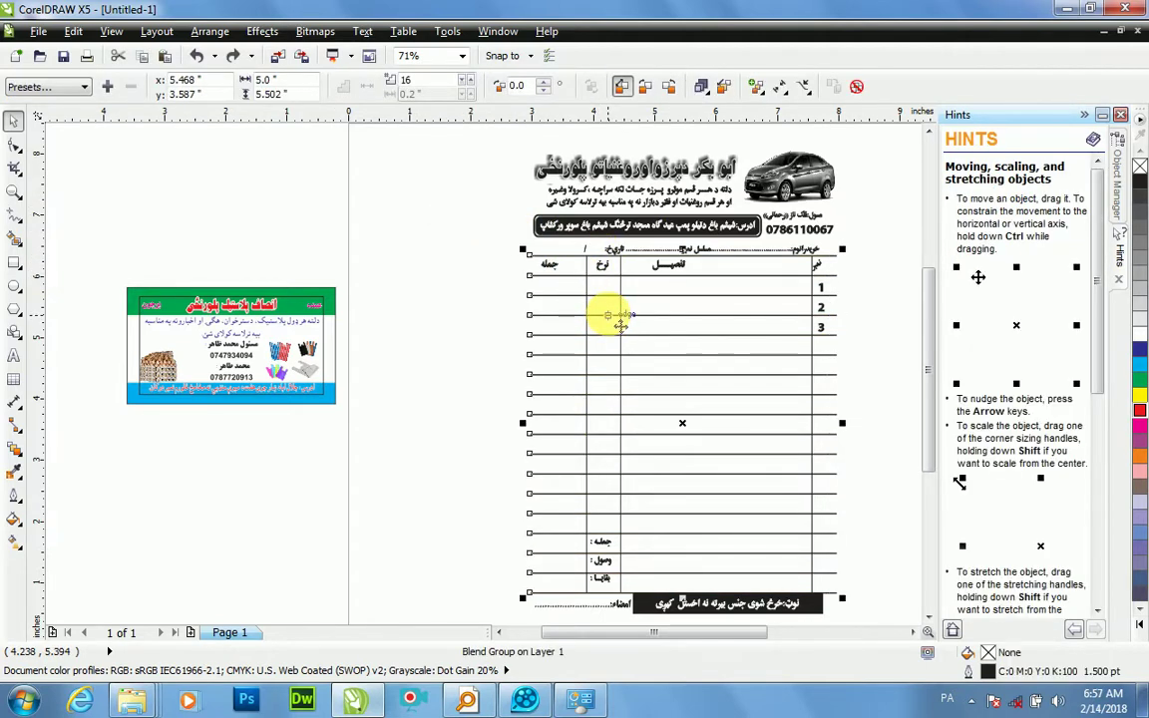
key("ctrl+k")
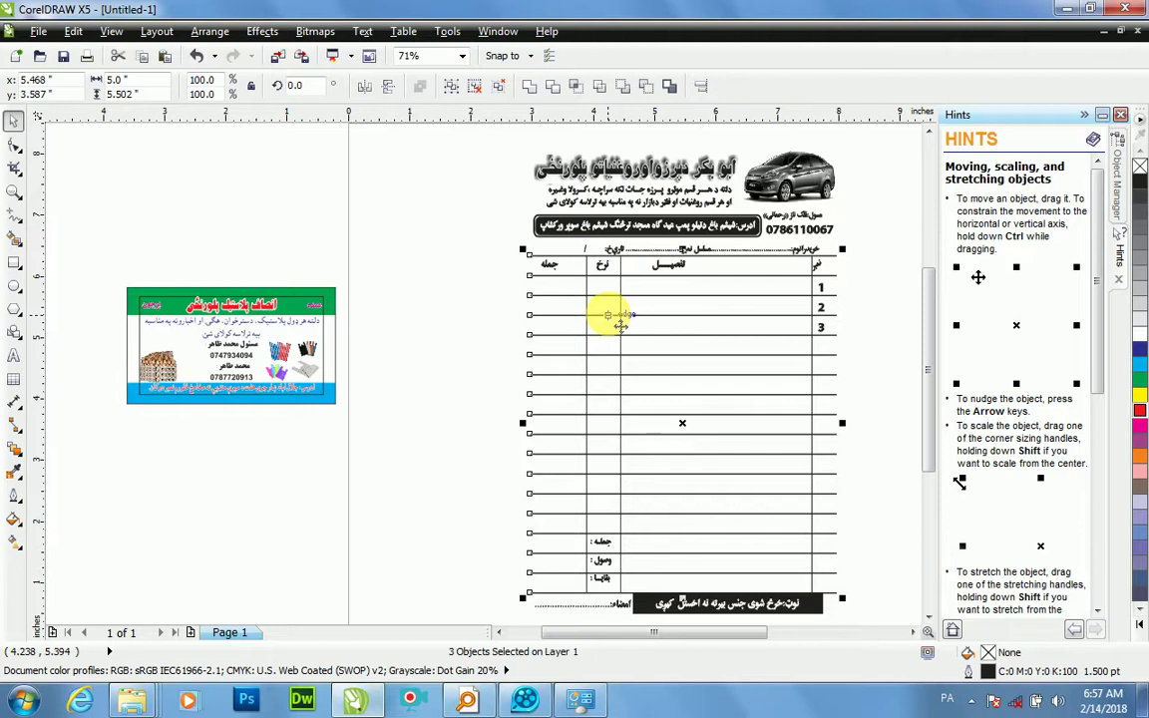
left_click(498, 86)
left_click(429, 172)
Step: Copy a table line above the business card, duplicate it about 1.38 inches lower, and blend the two copies with 20 steps
left_click_drag(554, 267, 123, 154)
left_click_drag(257, 152, 249, 236)
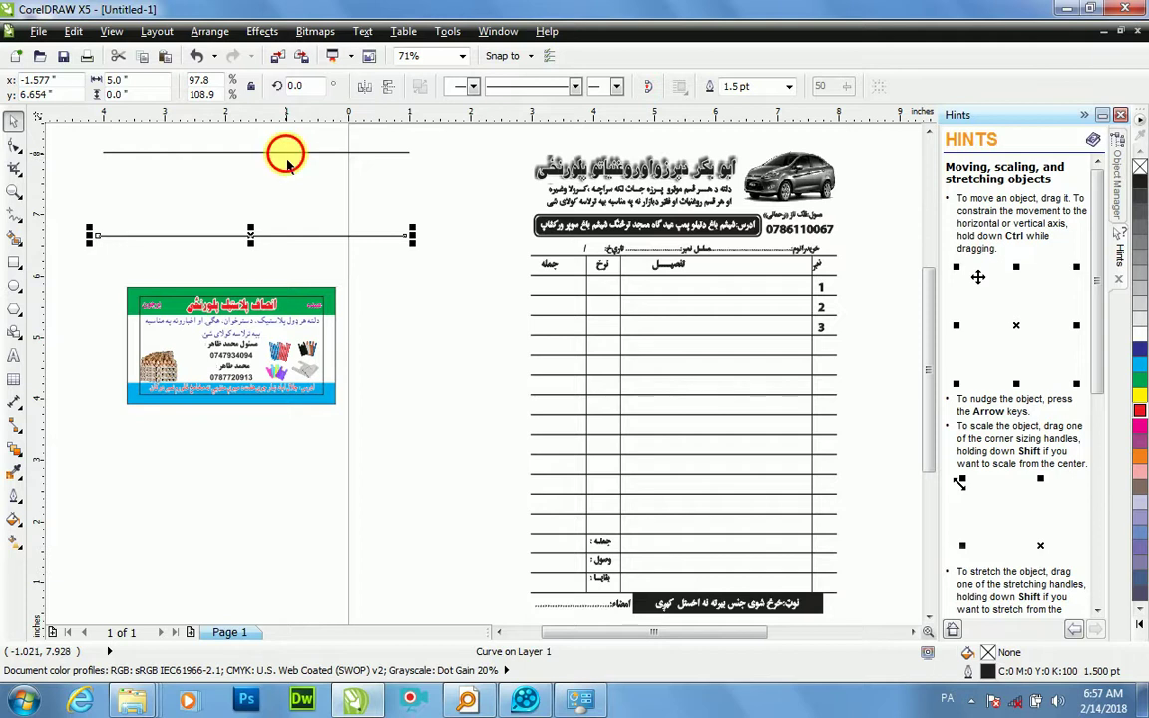
left_click(284, 152, "shift")
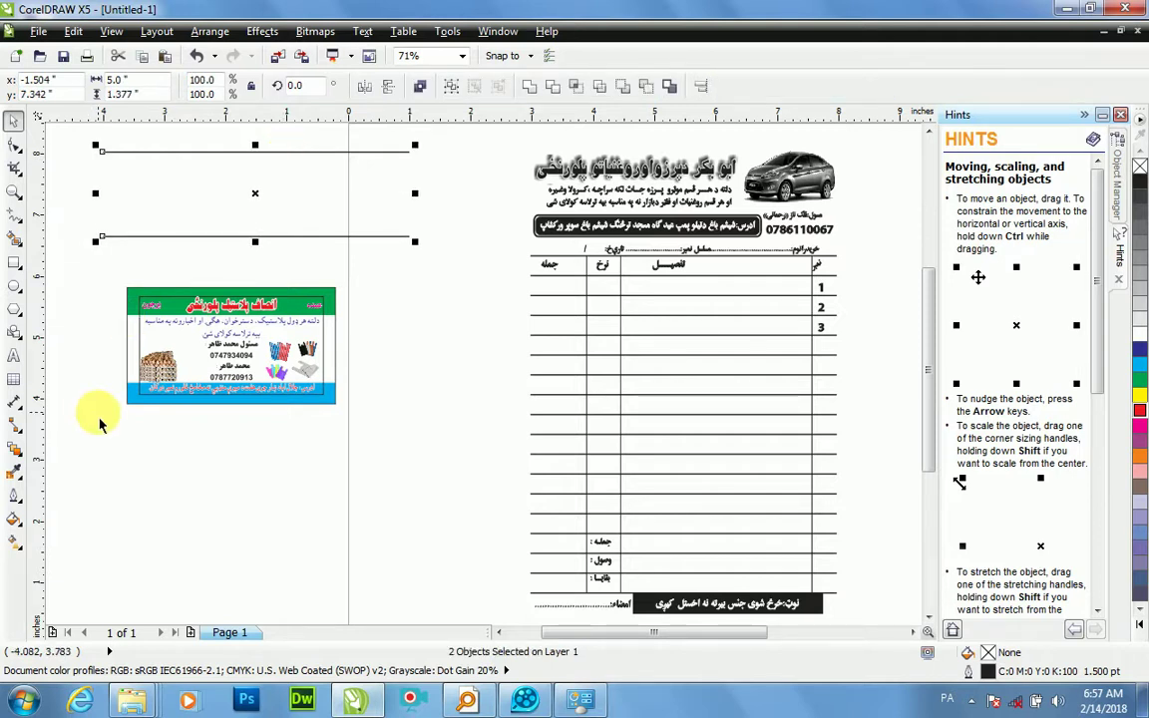
left_click(16, 452)
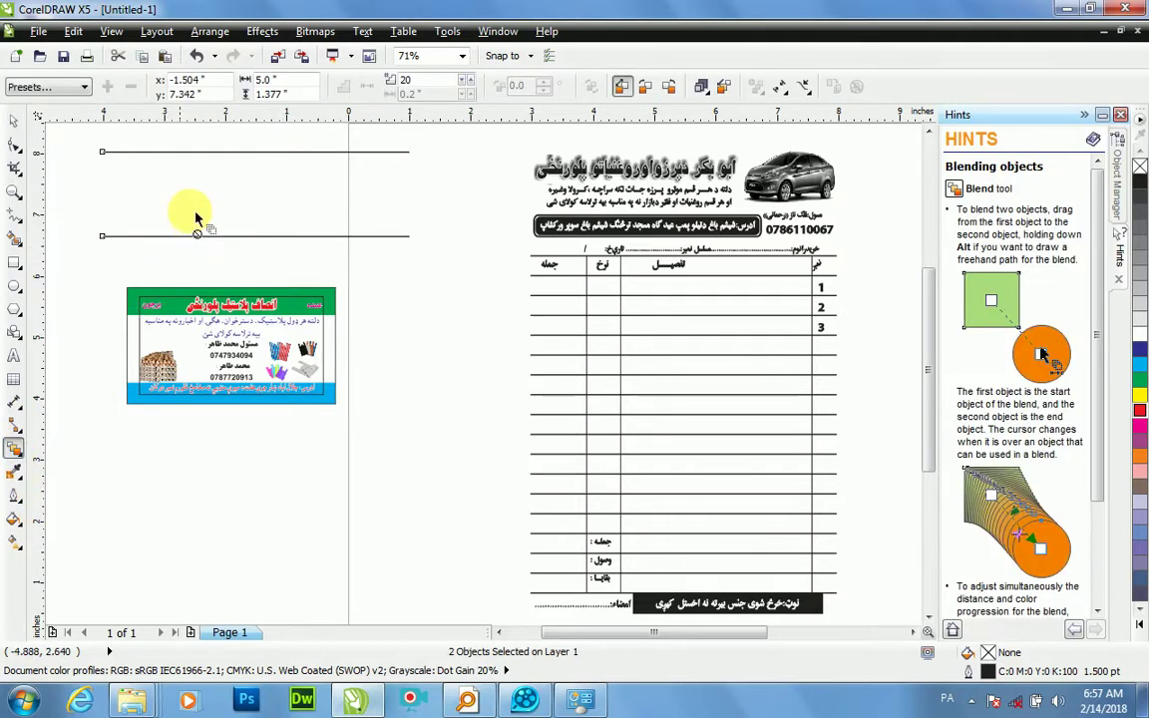
left_click_drag(240, 162, 253, 240)
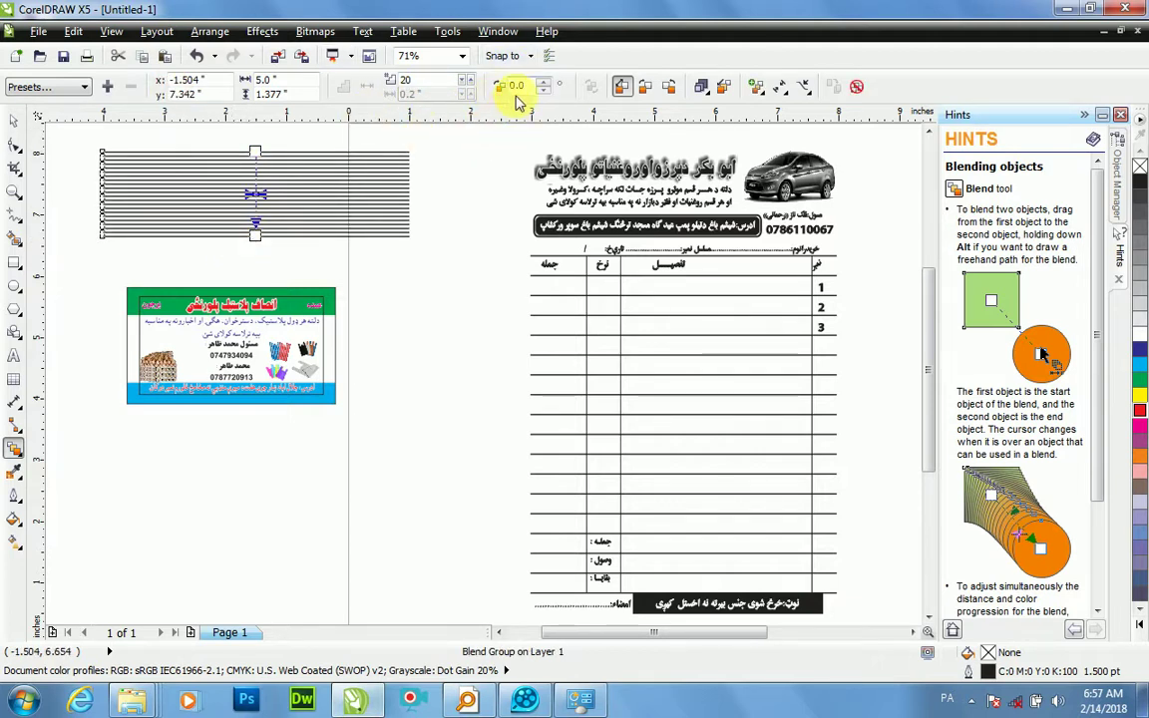
Step: Set the direction of the new line blend to 45 degrees and raise it in increments to 140 degrees
left_click(523, 91)
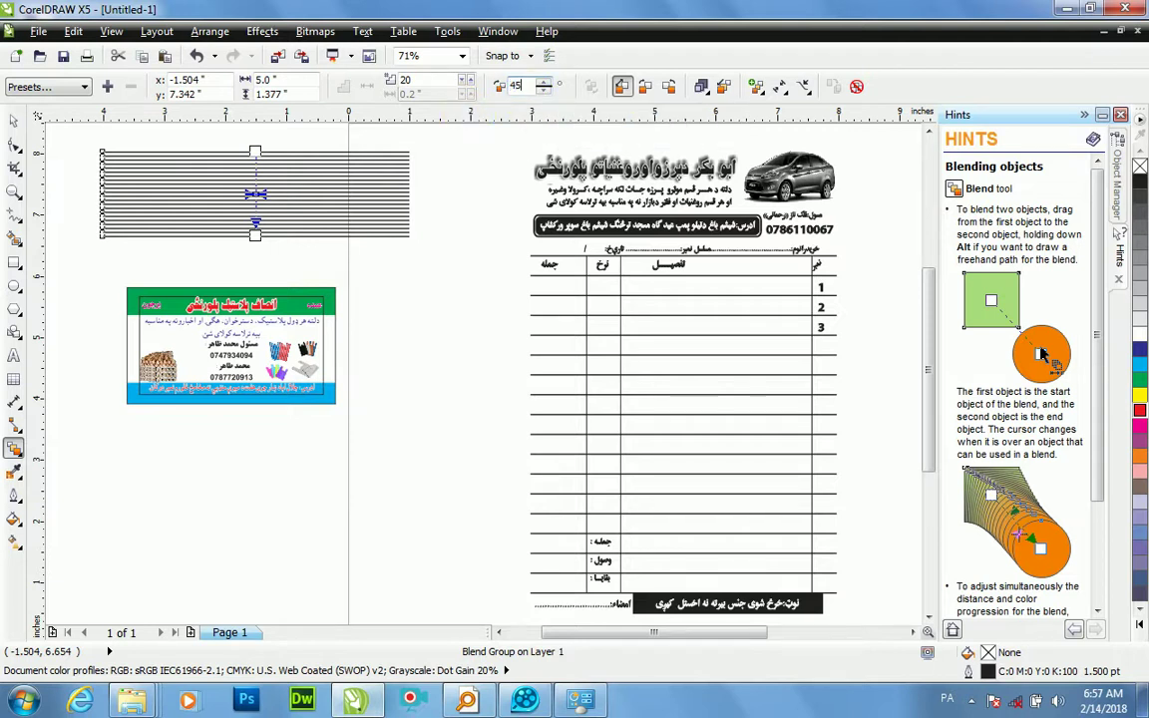
key("Return")
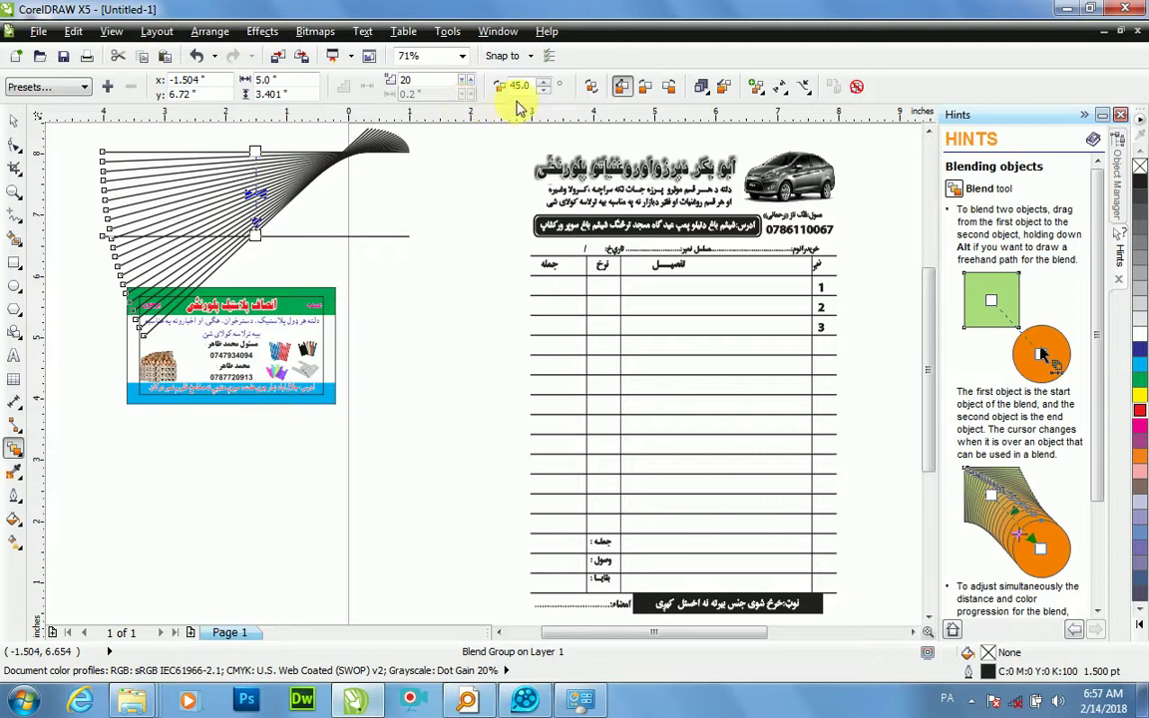
left_click(543, 83)
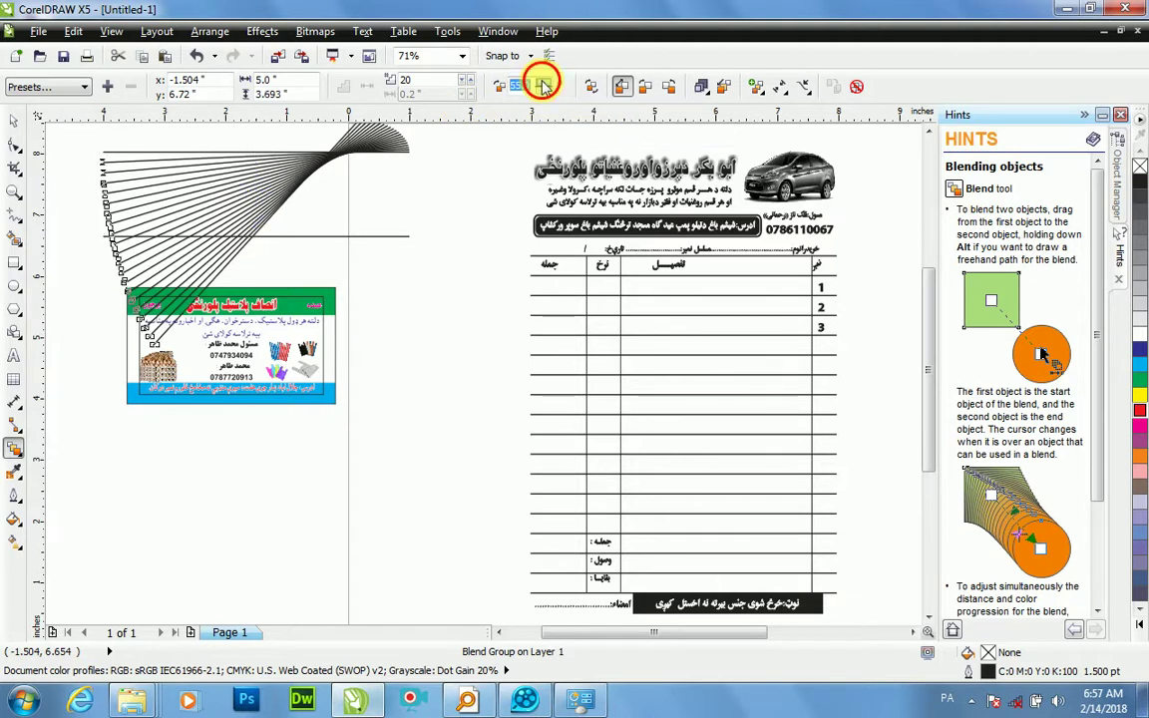
left_click(543, 84)
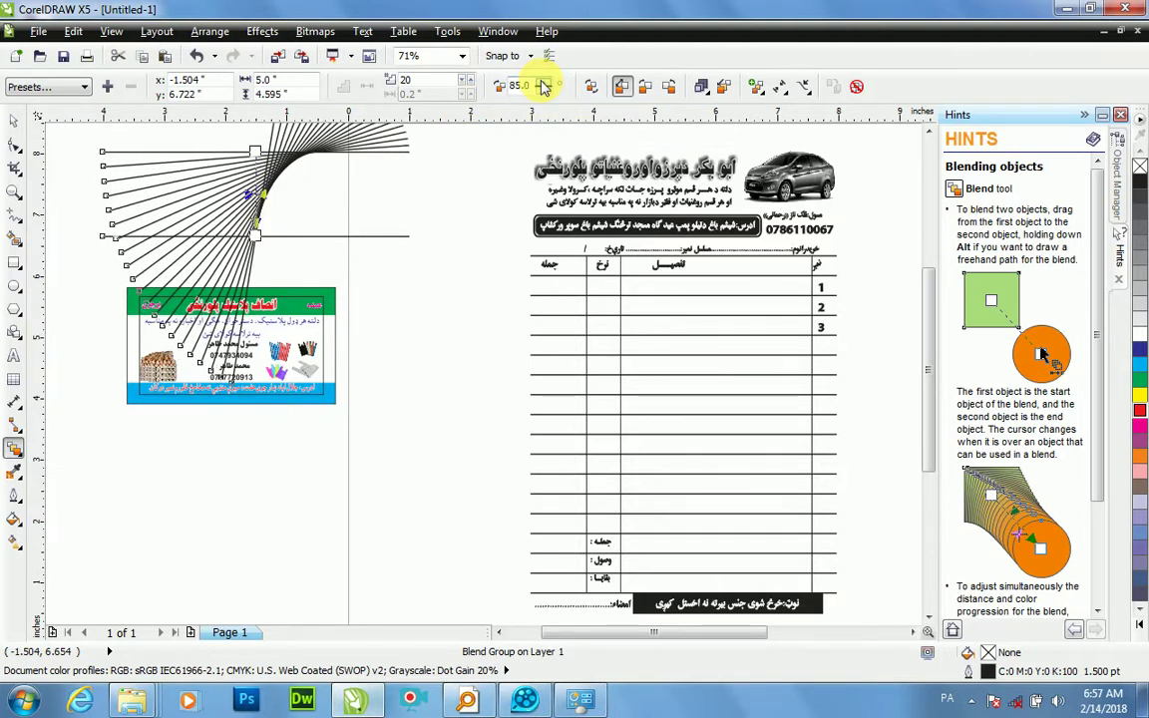
left_click(544, 83)
left_click(544, 83)
left_click(544, 83)
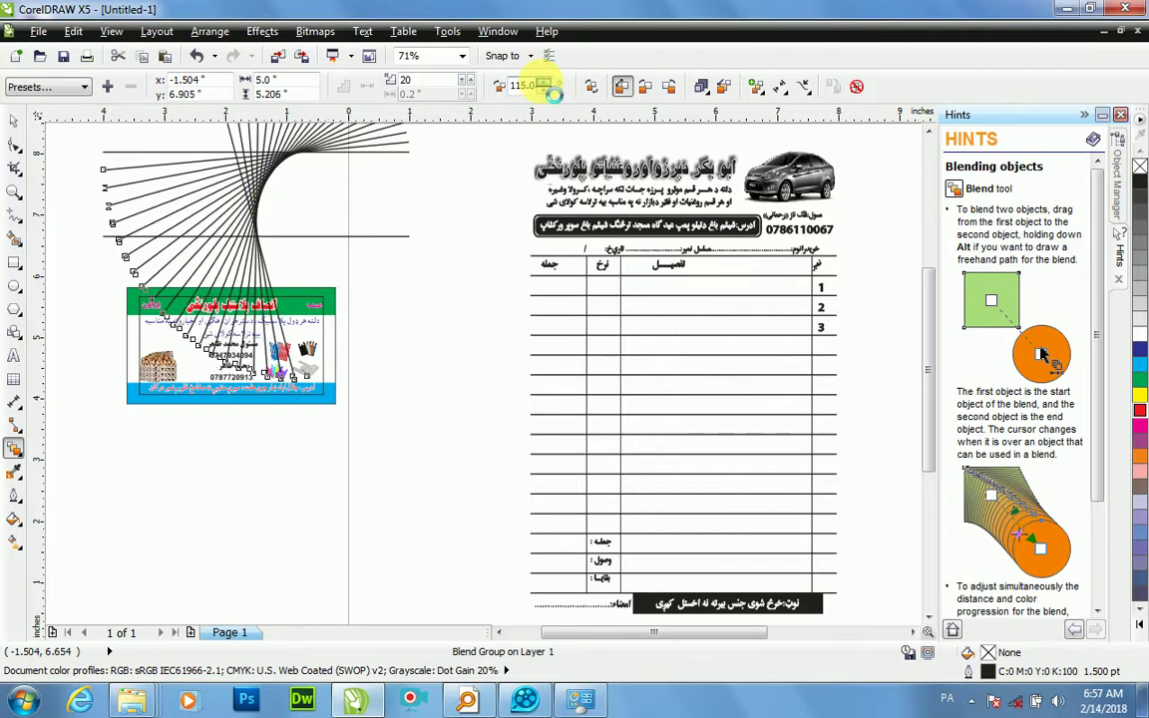
left_click(543, 84)
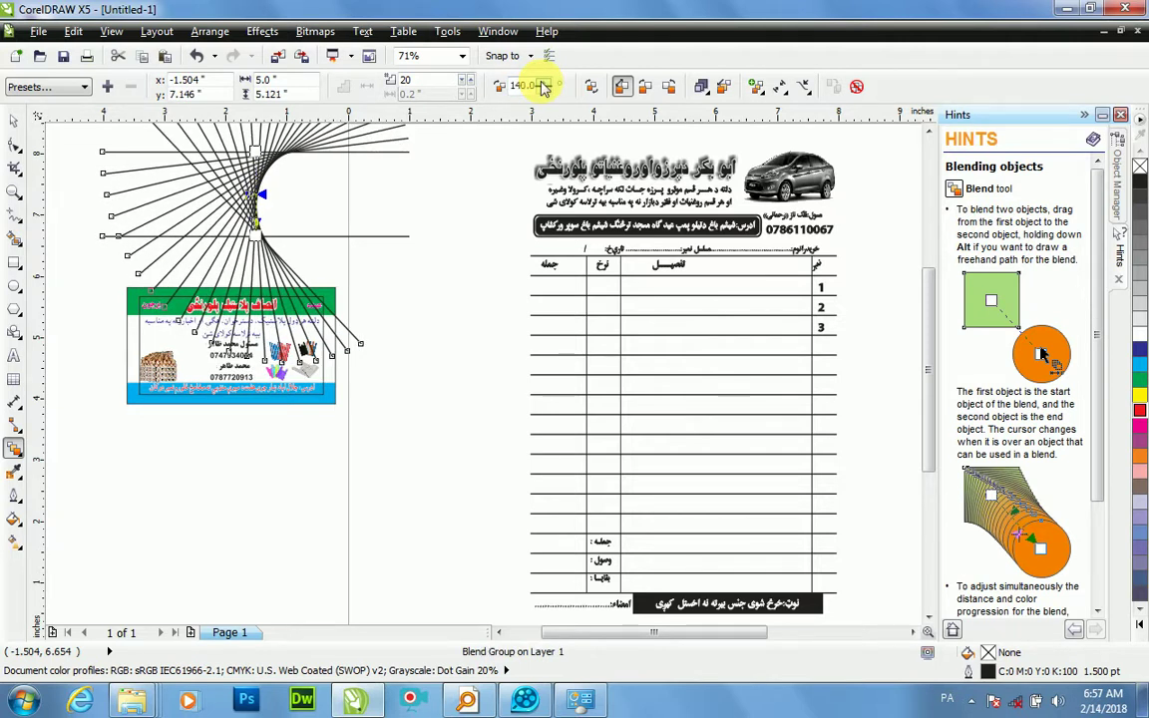
left_click_drag(929, 357, 919, 324)
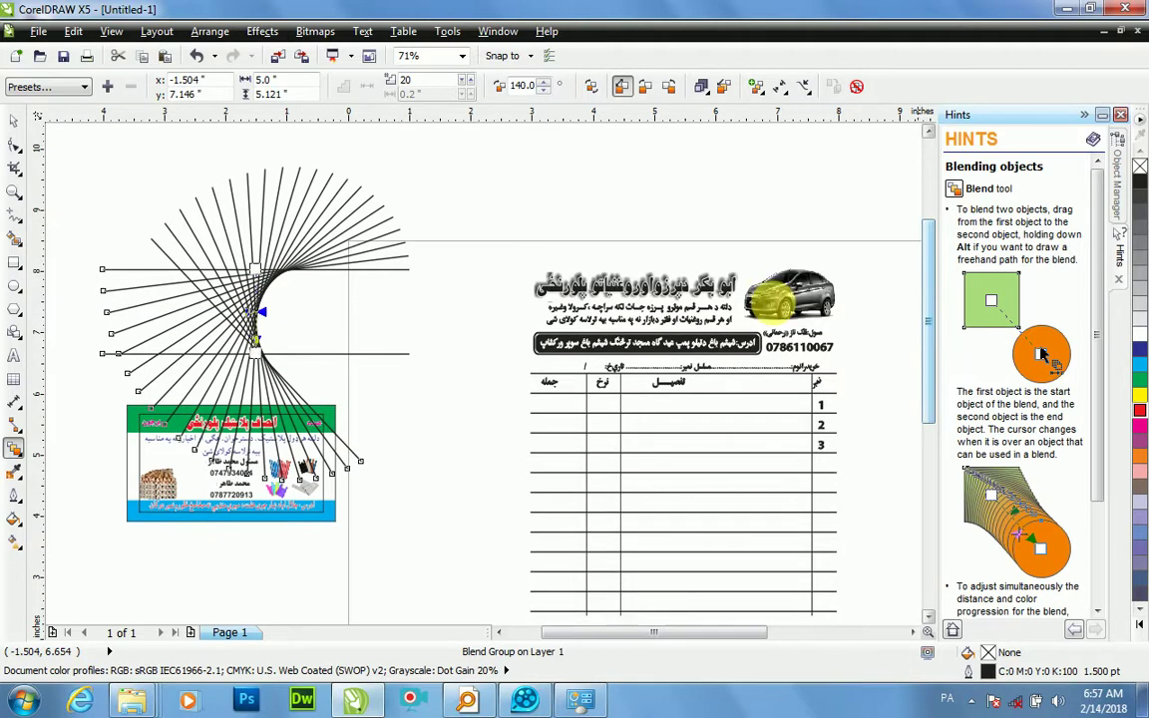
Step: Try the clockwise and counterclockwise color progressions on the rotated blend and turn on accelerated blend sizing
left_click(647, 88)
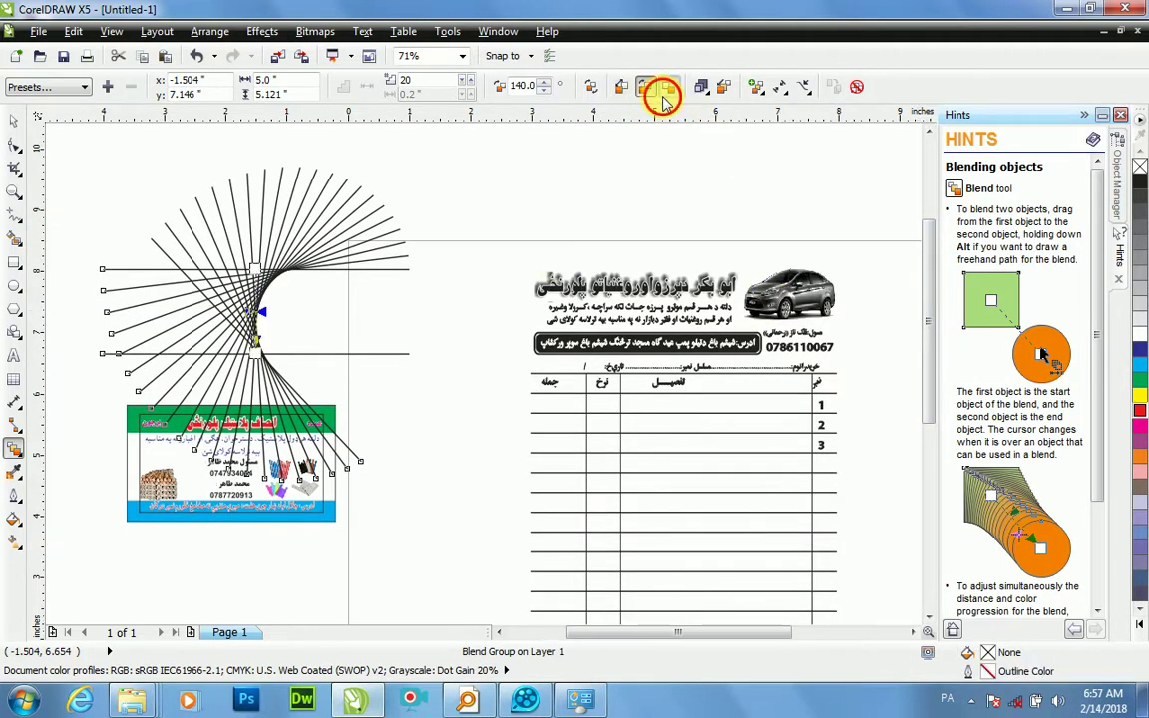
left_click(664, 92)
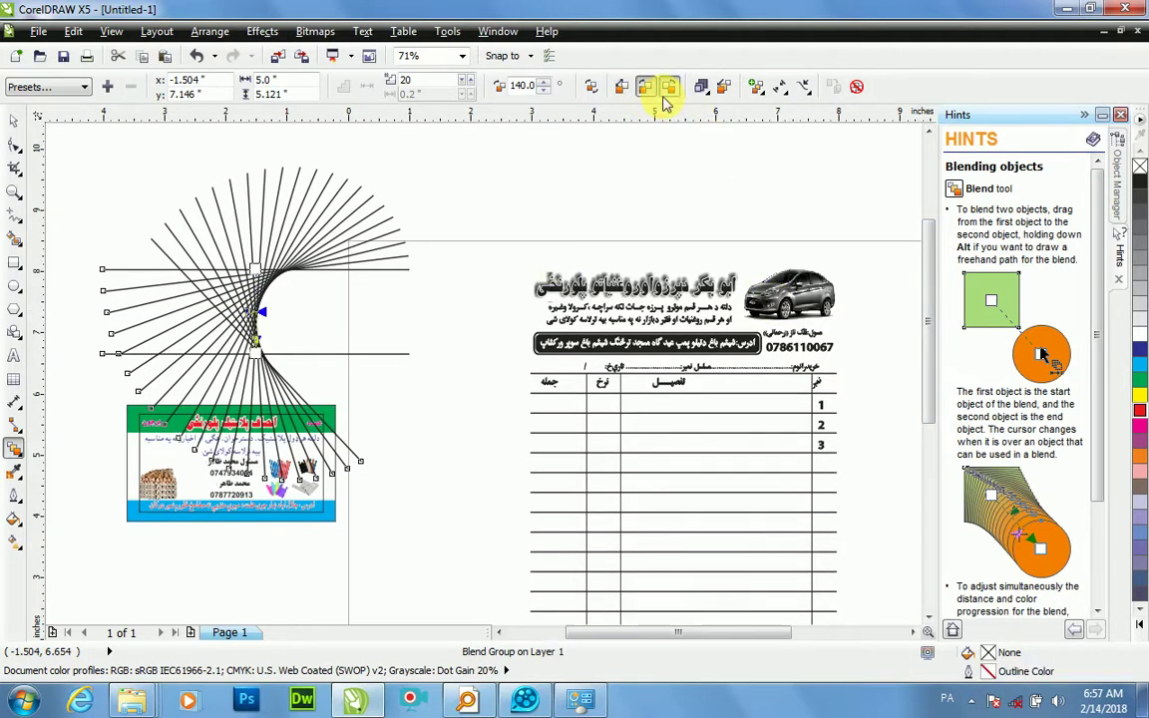
left_click(722, 88)
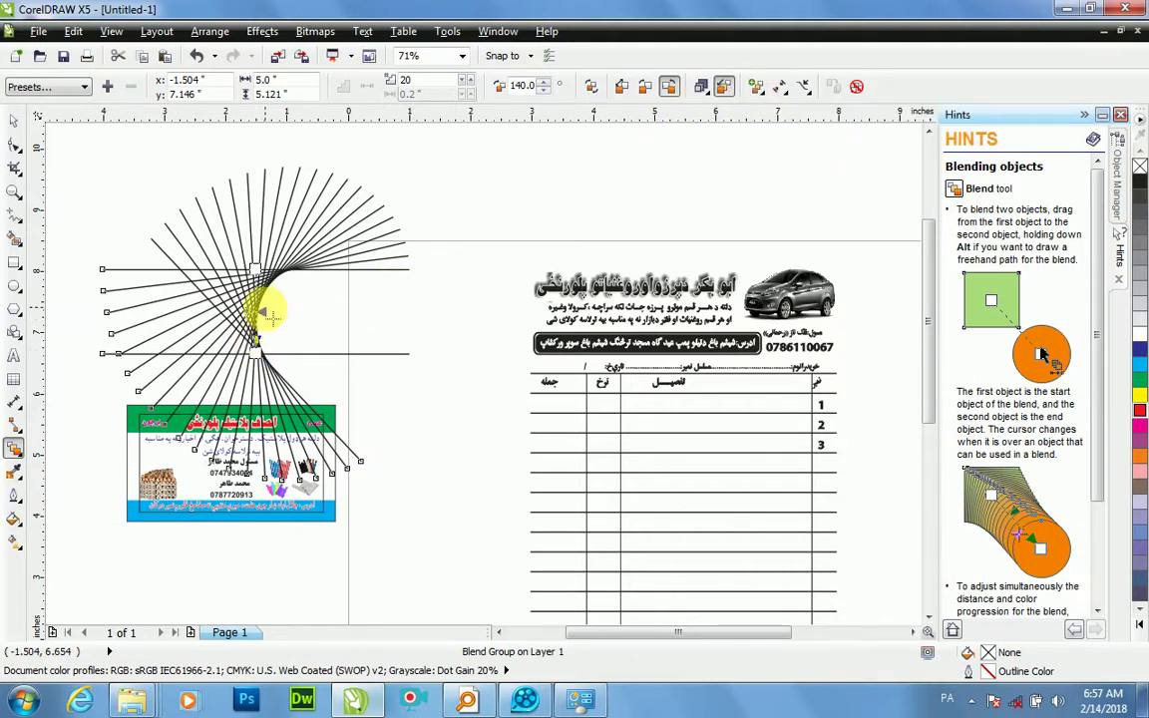
Step: Try shifting the blend's acceleration toward its upper line, undo it, and look at the additional blend options
left_click_drag(277, 305, 276, 309)
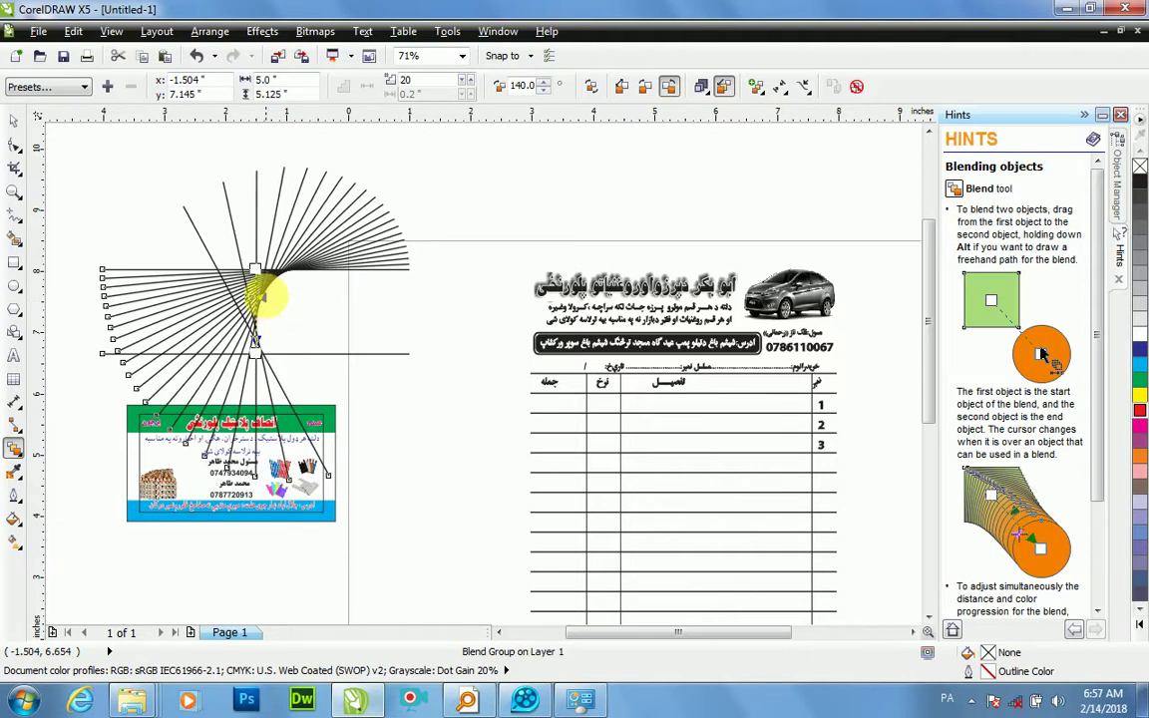
key("ctrl+z")
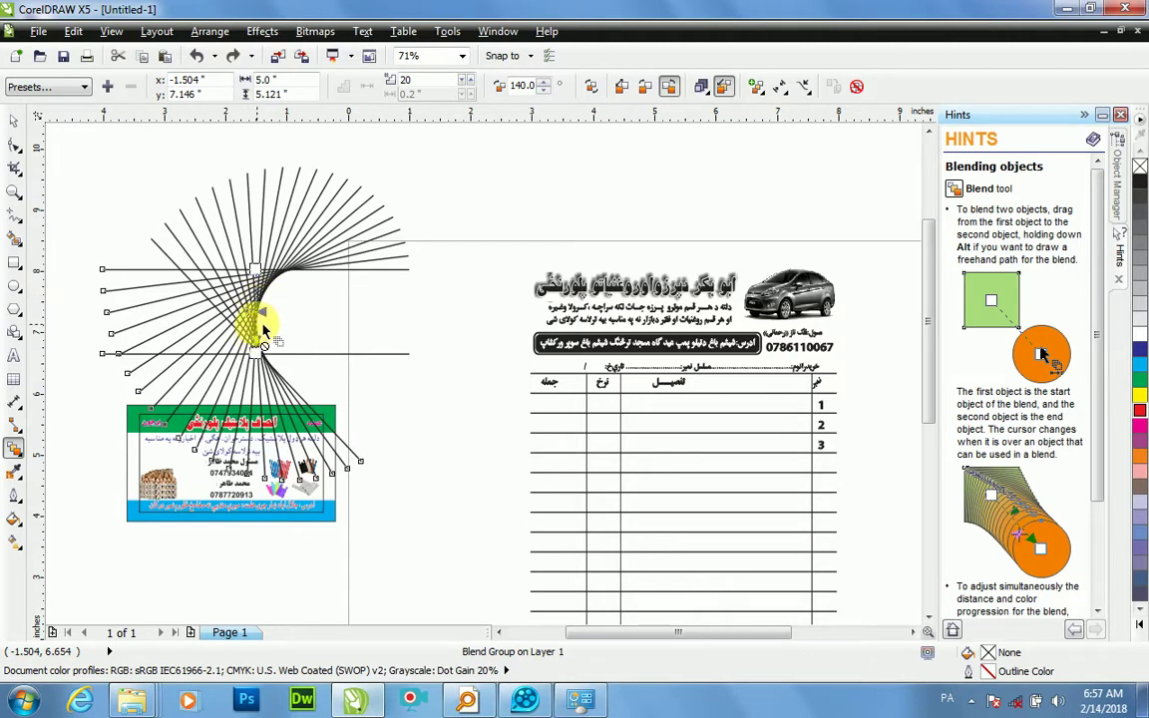
left_click(757, 87)
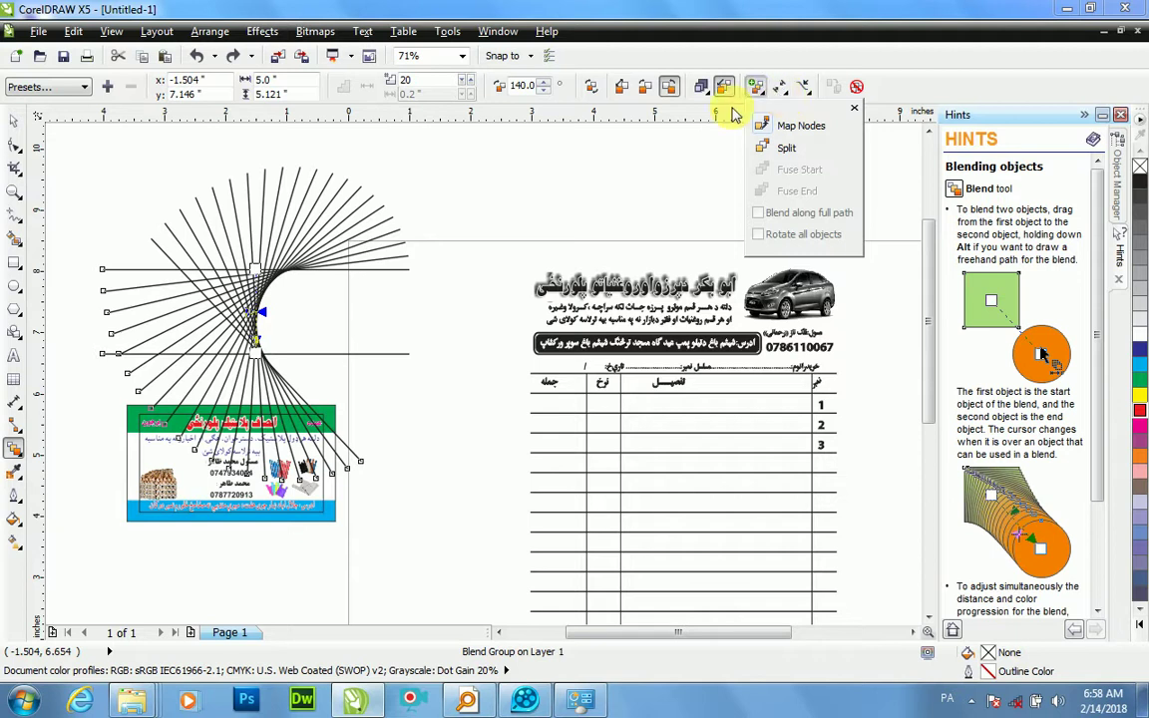
Step: Set the blend to clockwise color progression and give its lines a blue outline (C100 M100 Y0 K0)
left_click(648, 87)
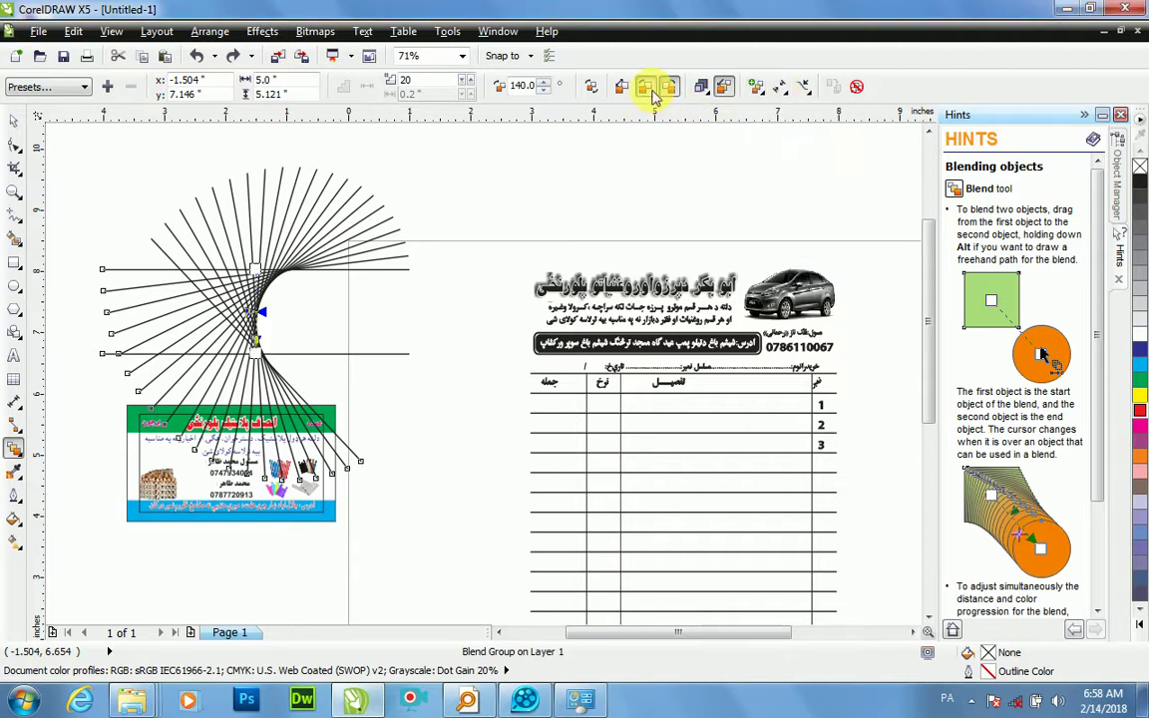
scroll(310, 290, "up", 2)
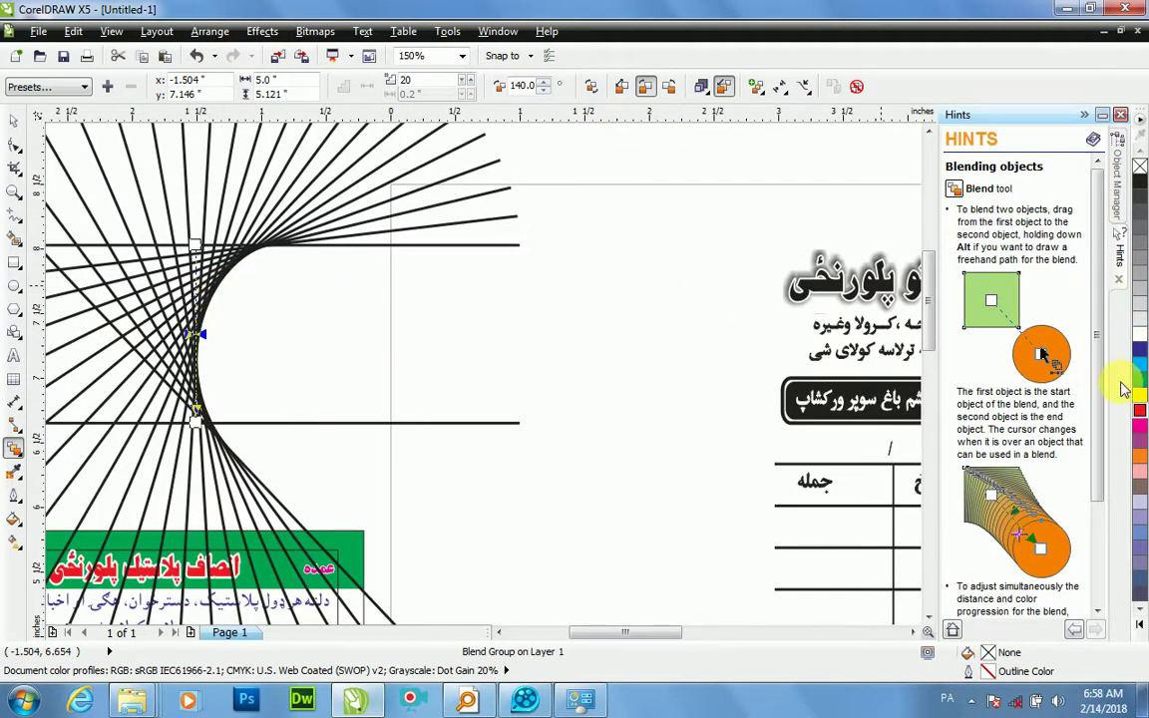
right_click(1141, 357)
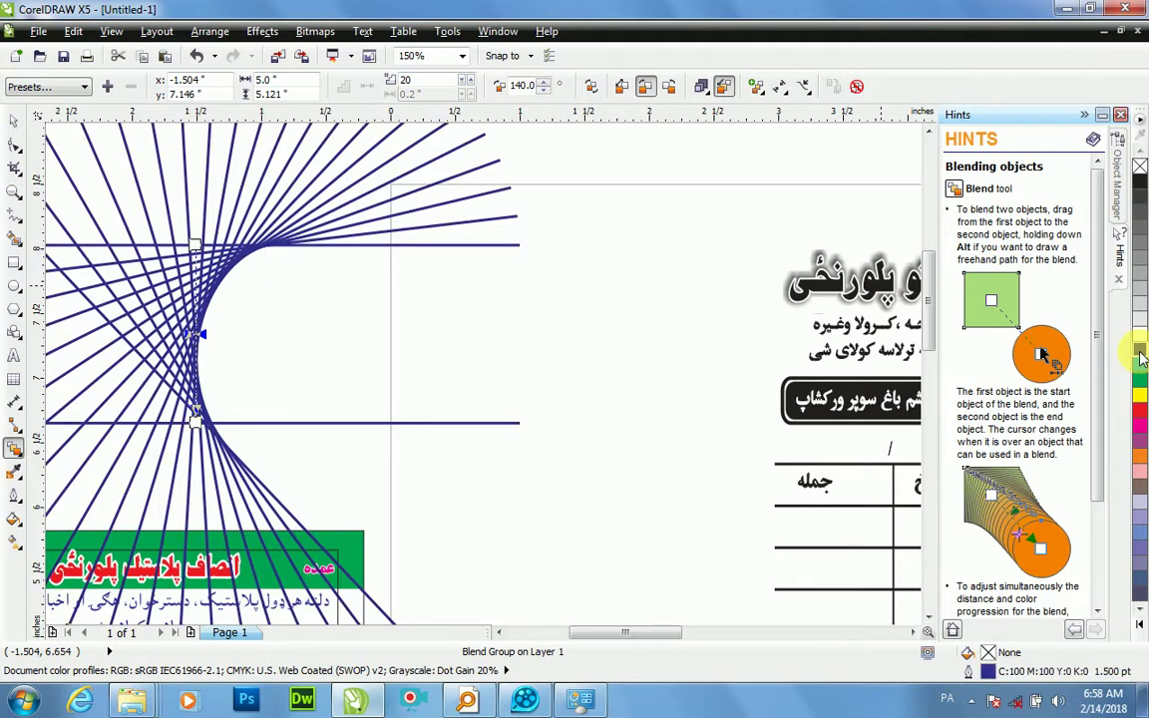
Step: Unlink the blend's object and color acceleration, setting color acceleration to its maximum and object acceleration slightly above the middle
left_click(716, 90)
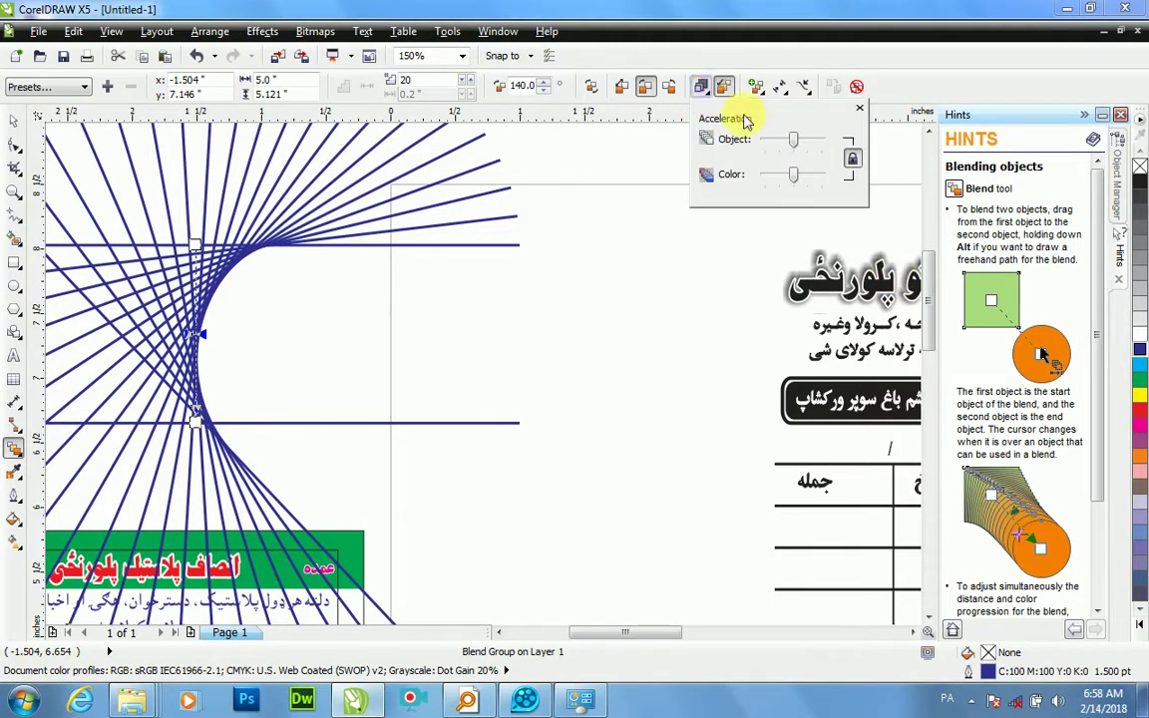
left_click(855, 161)
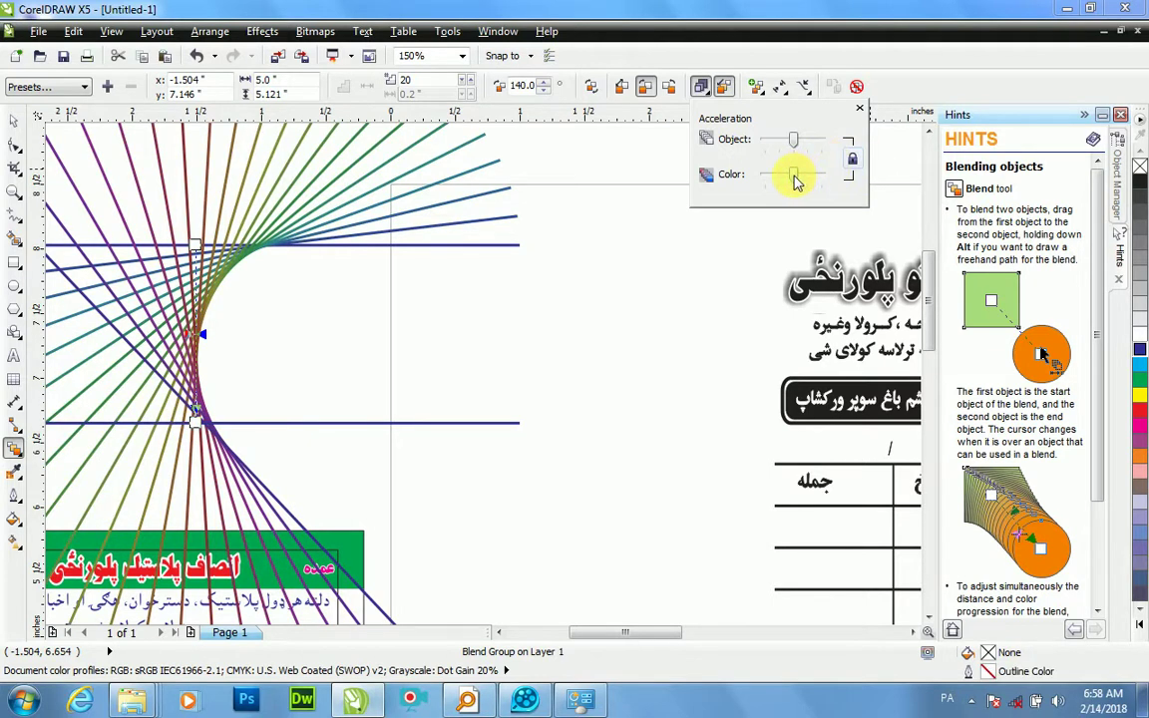
left_click_drag(793, 177, 828, 177)
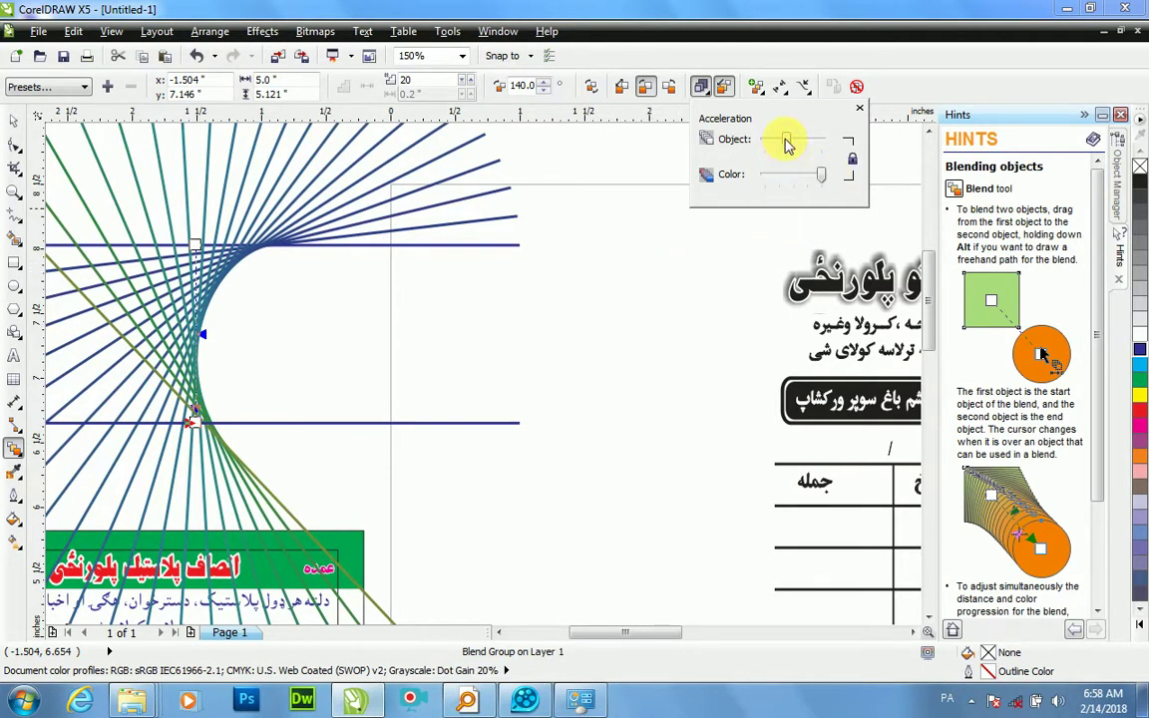
left_click_drag(771, 140, 765, 141)
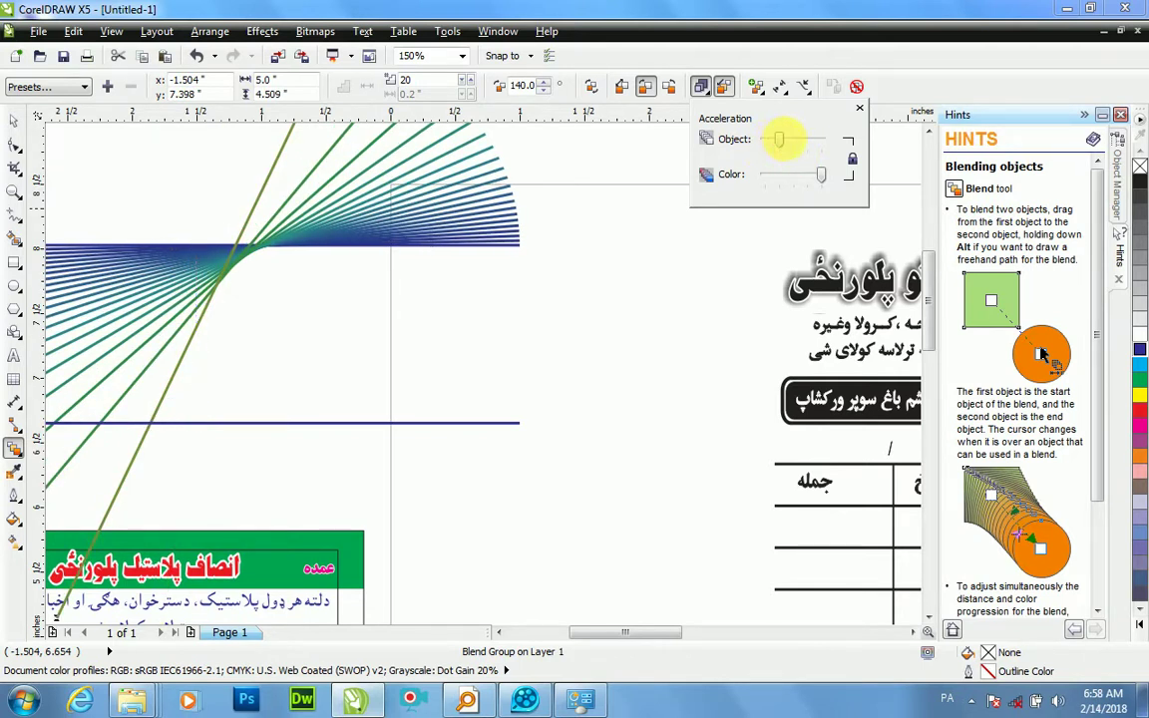
left_click_drag(779, 140, 802, 140)
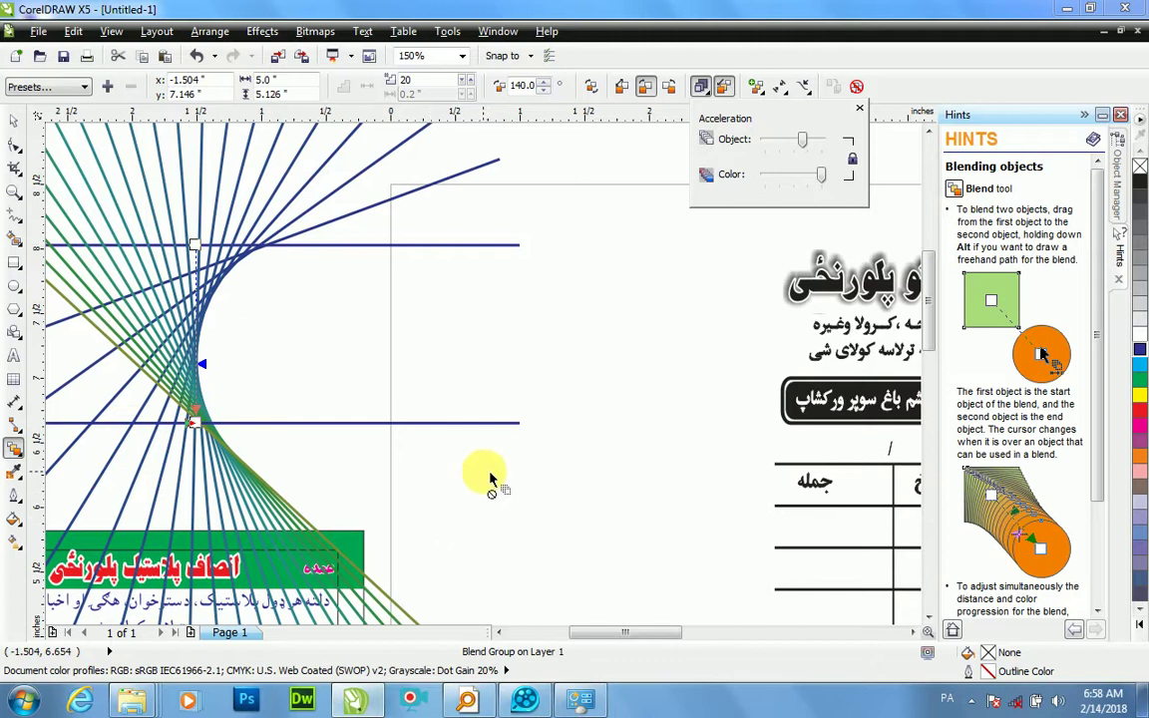
Step: Scale the blend down to about 1.6 inches wide and place it over the left part of the business card
left_click(502, 476)
left_click(18, 124)
left_click(384, 292)
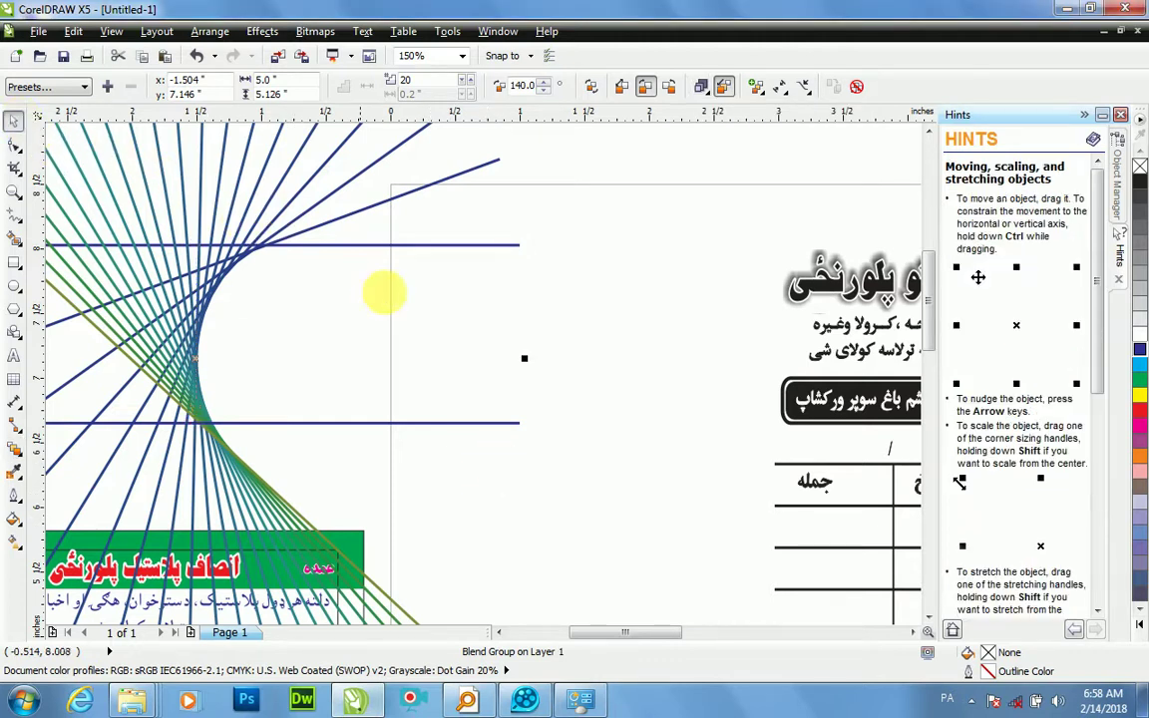
scroll(436, 449, "down", 2)
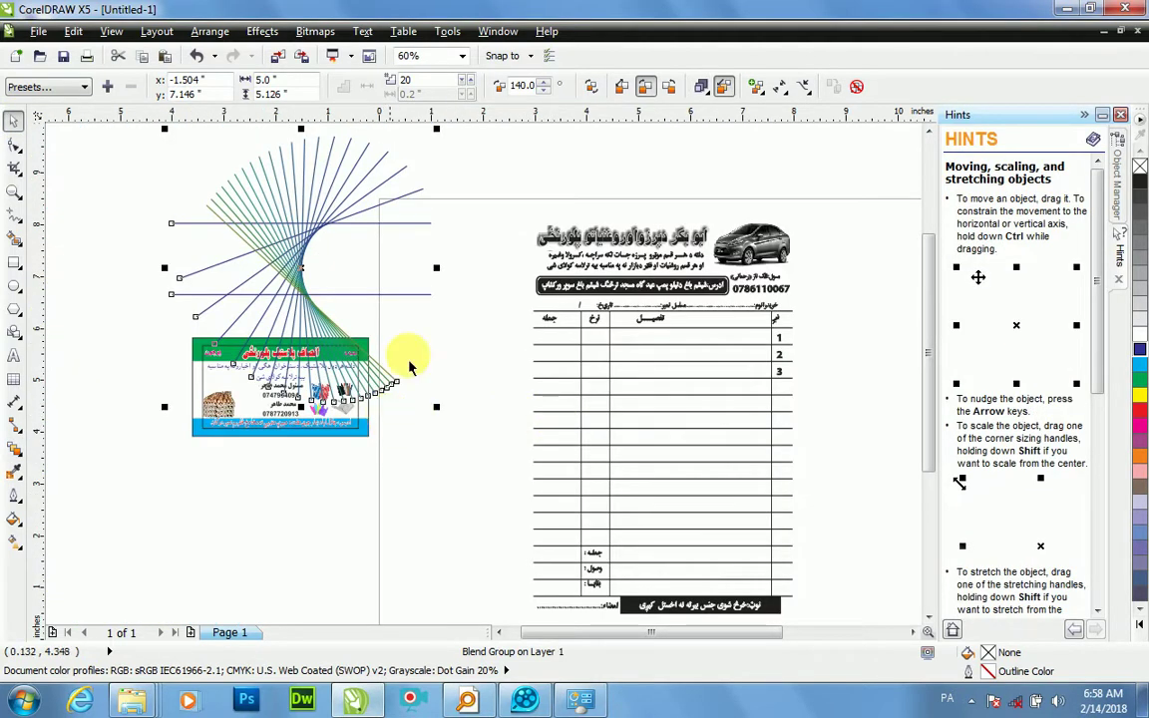
left_click_drag(447, 146, 244, 435)
scroll(216, 382, "up", 2)
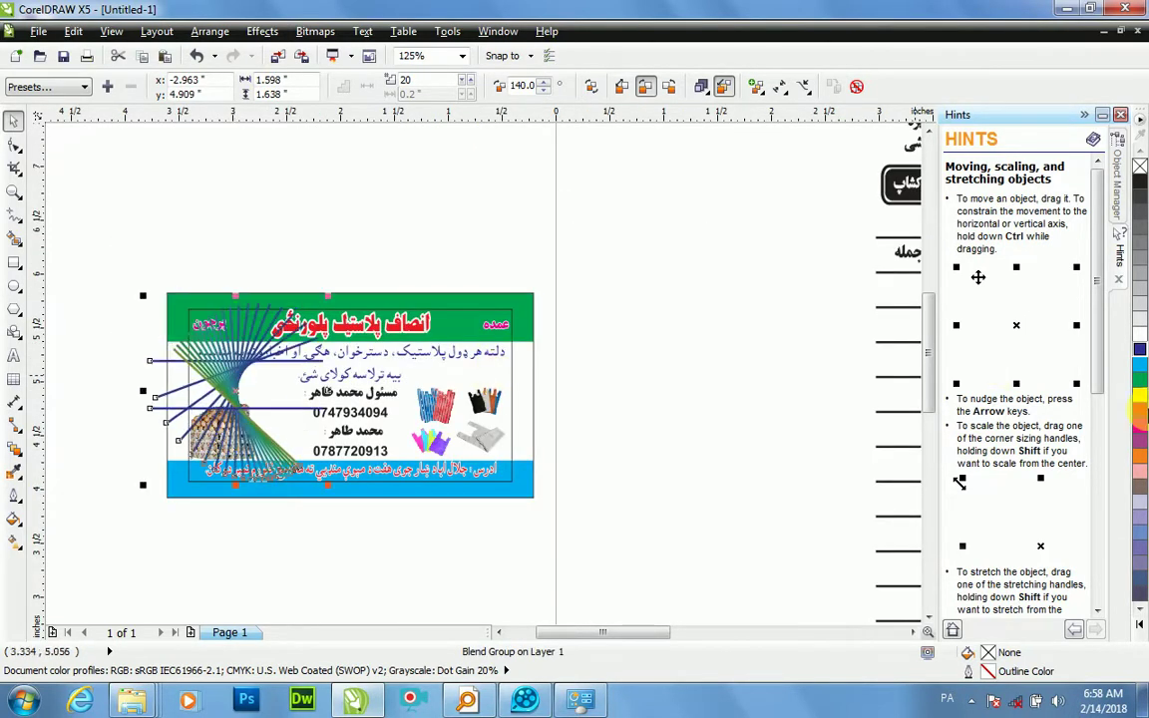
Step: Give the blend's lines a yellow outline (C0 M0 Y100 K0) and apply the clockwise color progression
right_click(1137, 395)
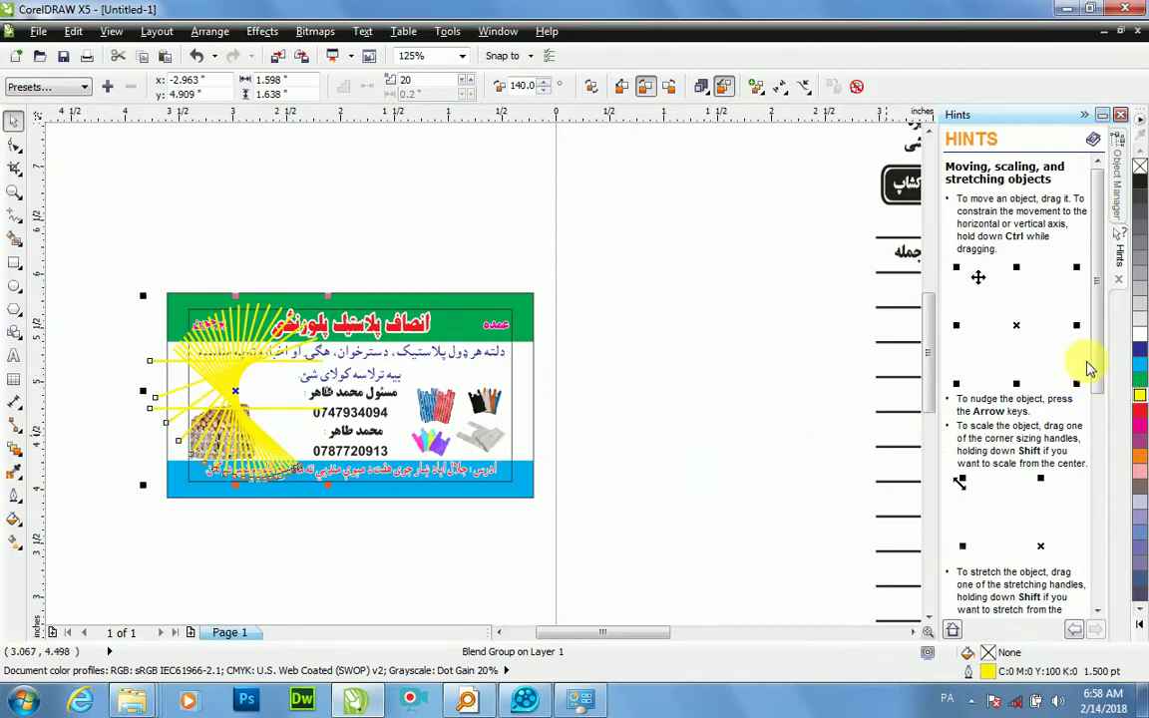
left_click(668, 86)
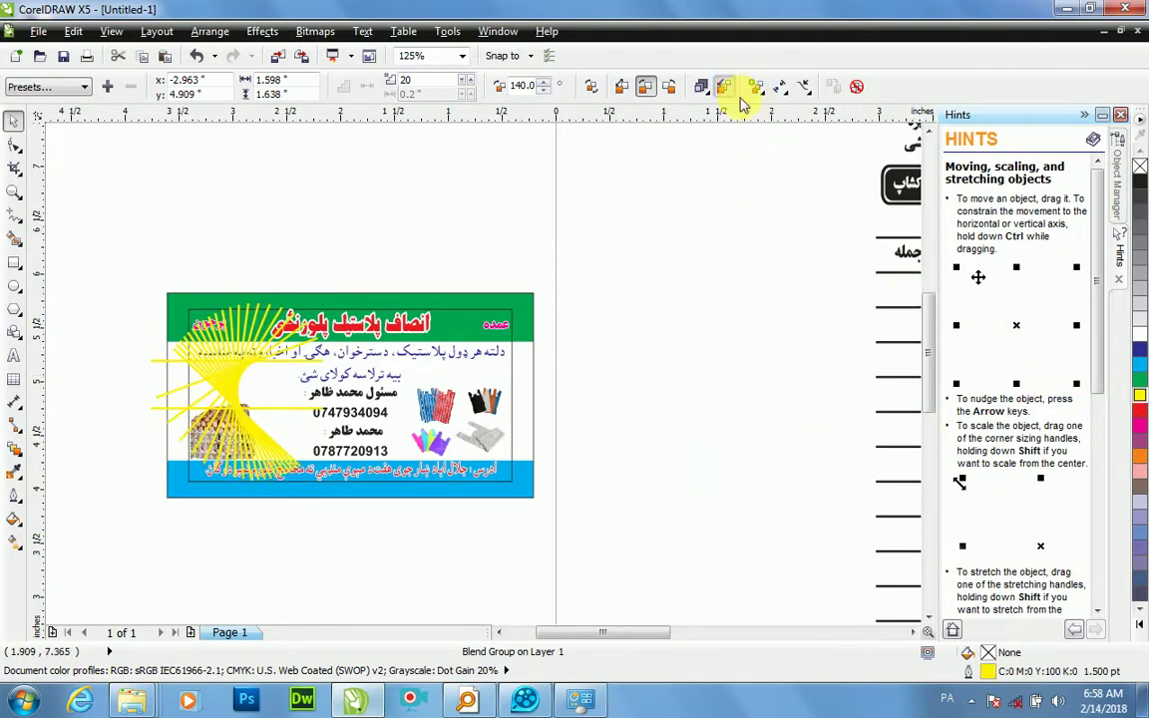
scroll(277, 443, "up", 2)
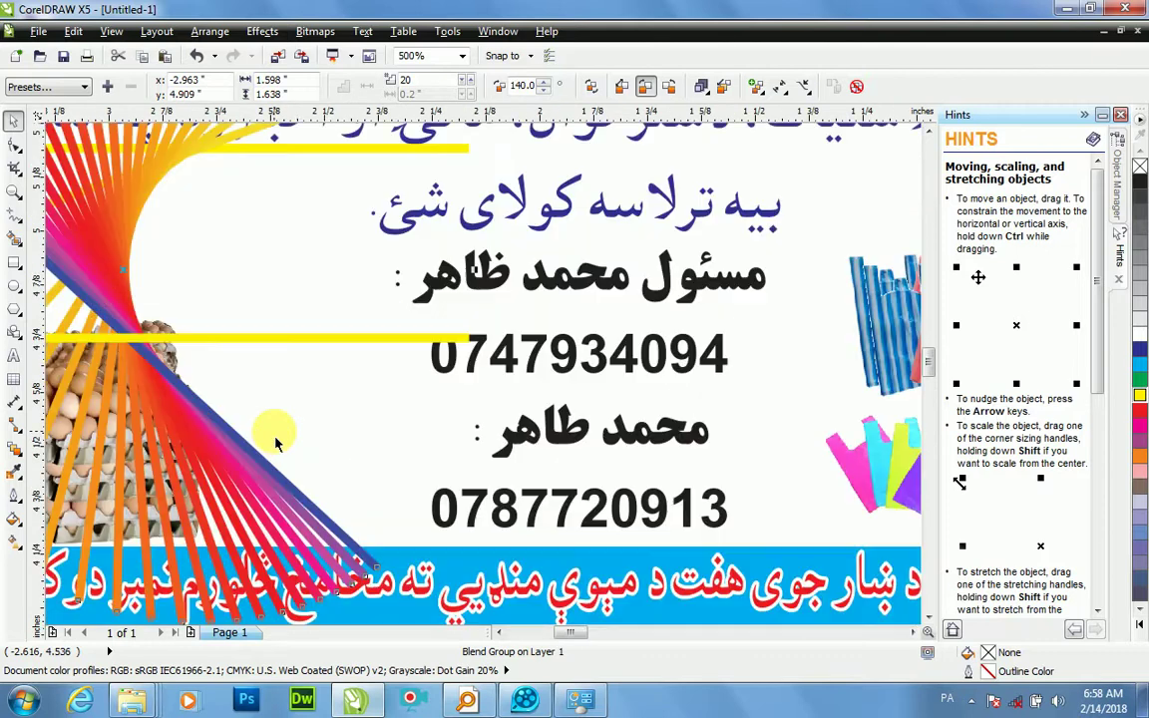
scroll(269, 429, "down", 1)
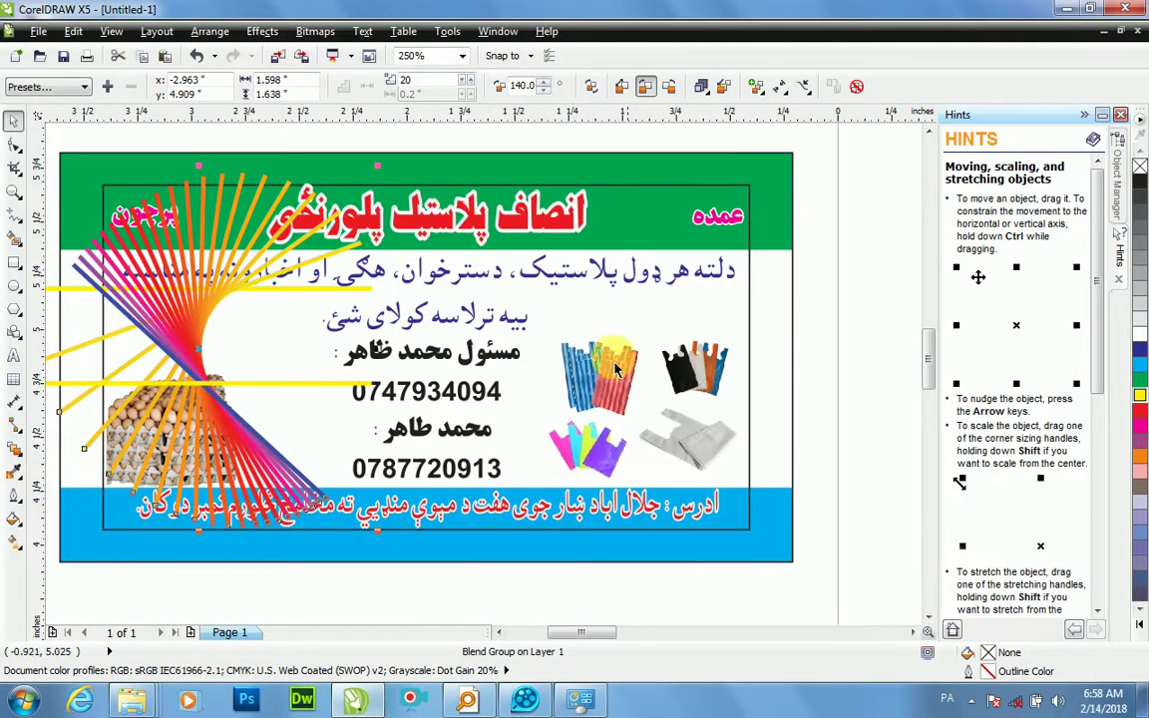
Step: Set the blend's outline width to 0.5 pt and group the blend
key("F12")
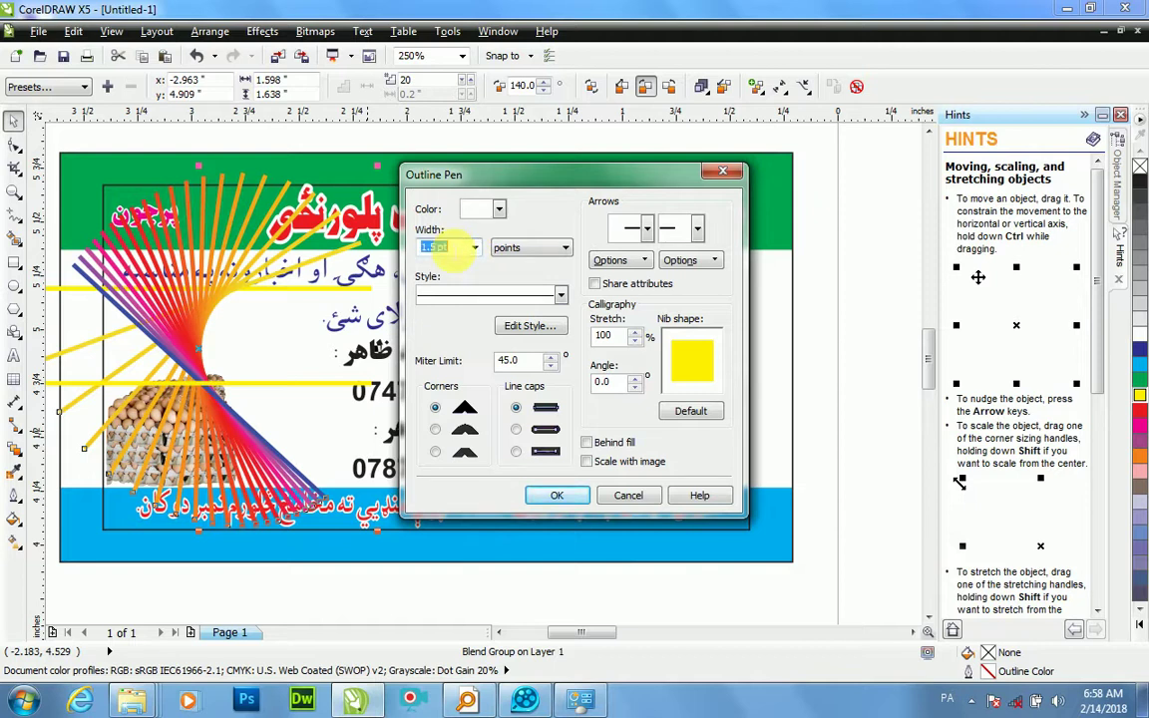
type(".5")
key("Return")
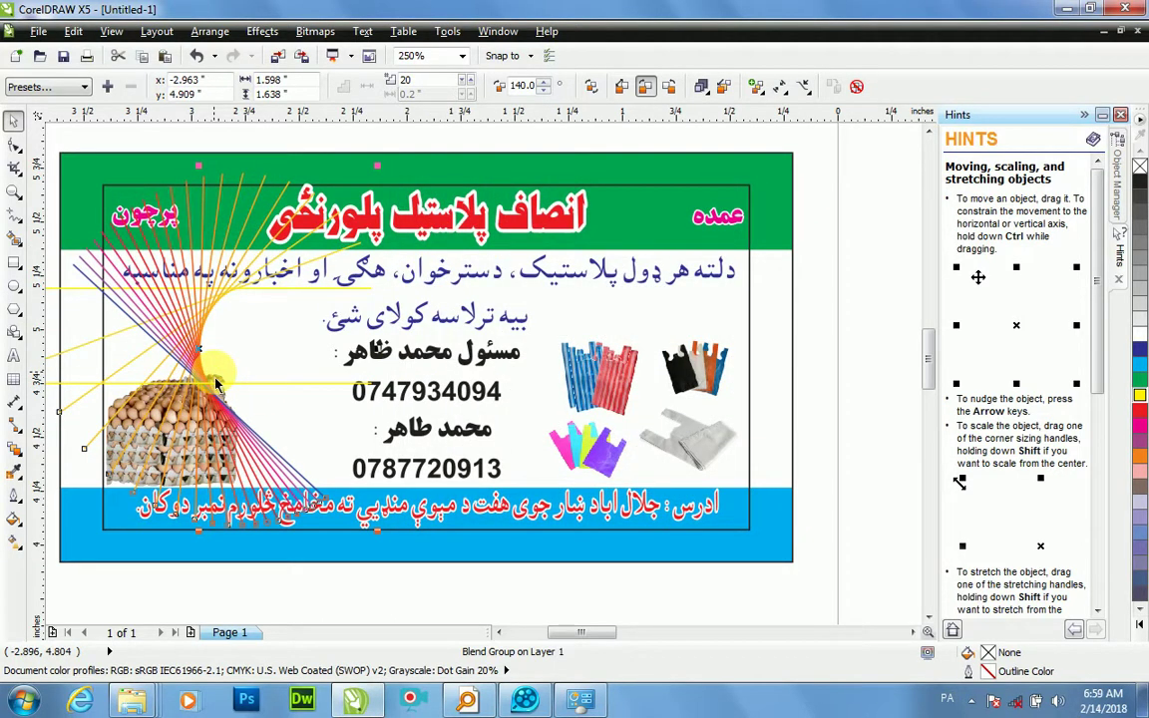
key("ctrl+g")
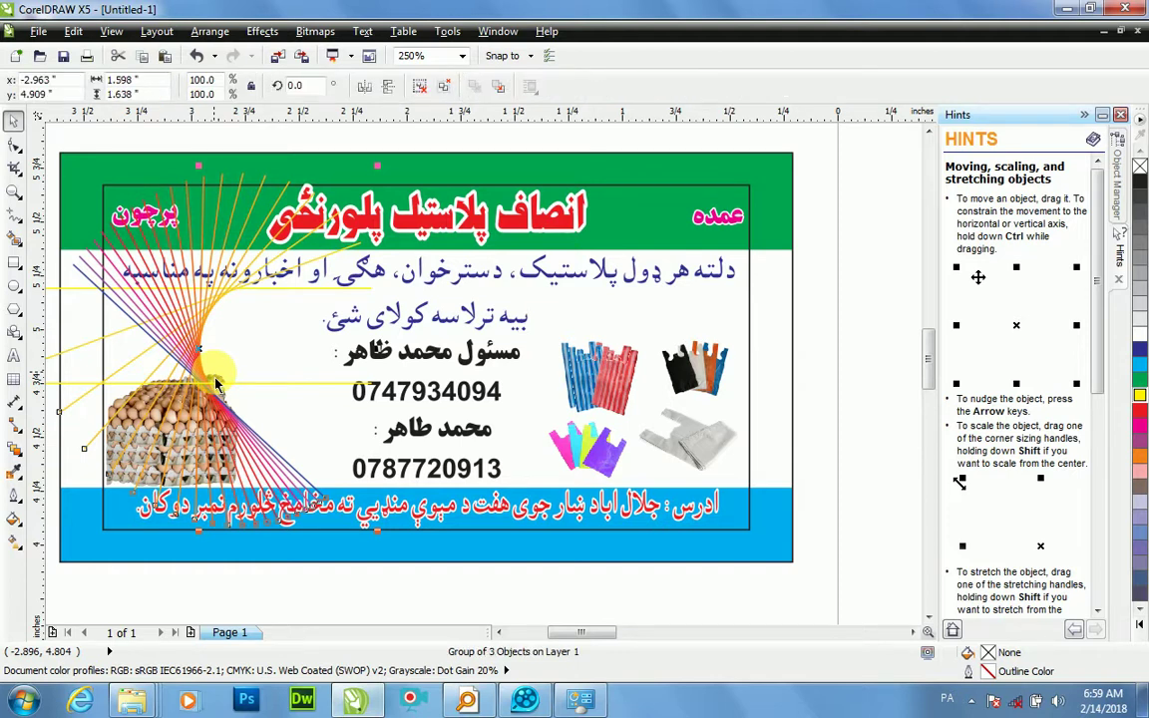
Step: PowerClip the grouped blend inside the business card's background rectangle
key("p")
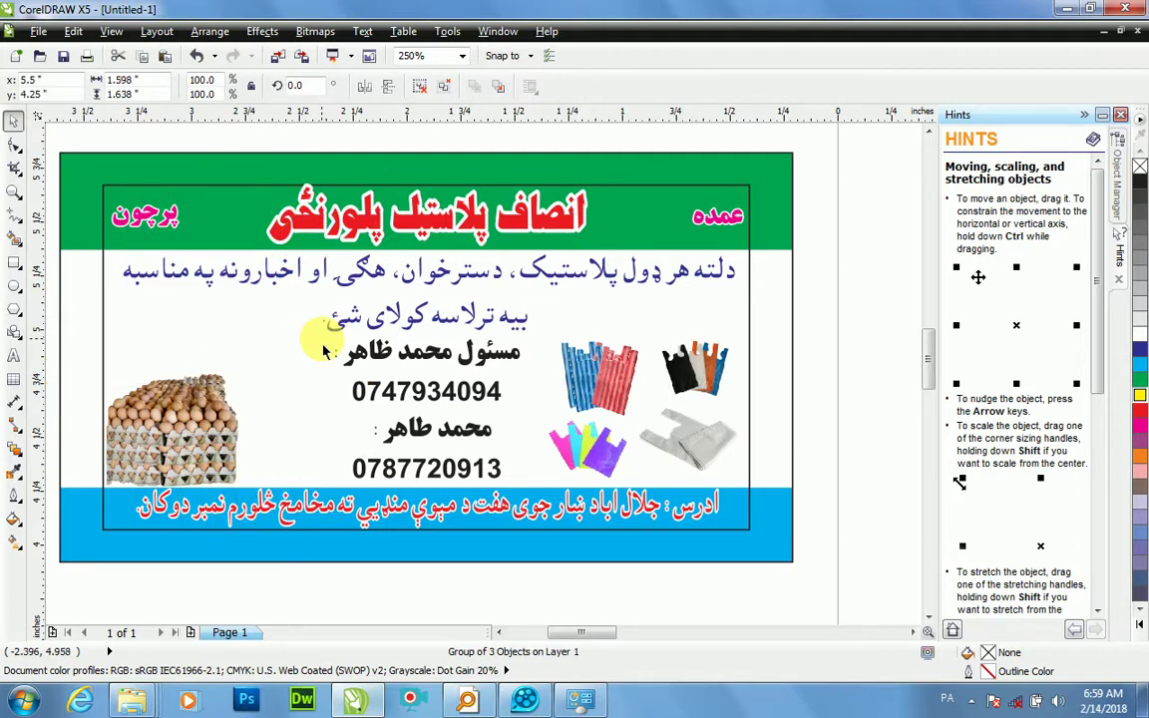
key("ctrl+z")
left_click(263, 31)
mouse_move(292, 282)
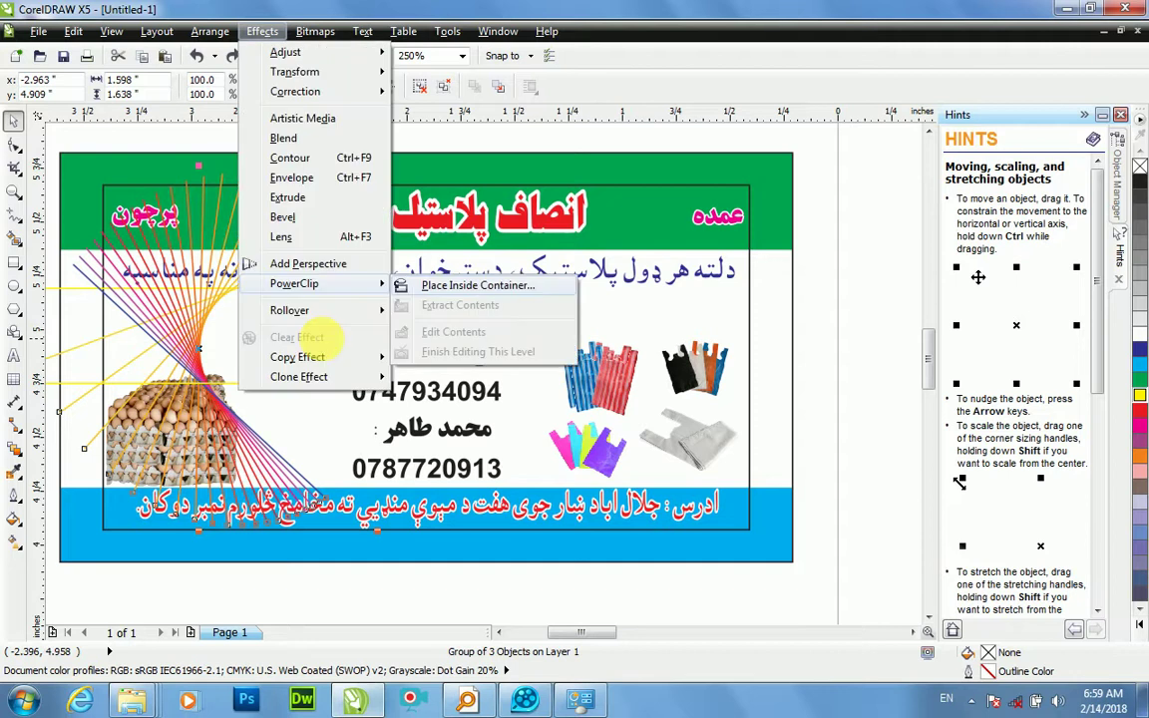
left_click(475, 285)
left_click(759, 413)
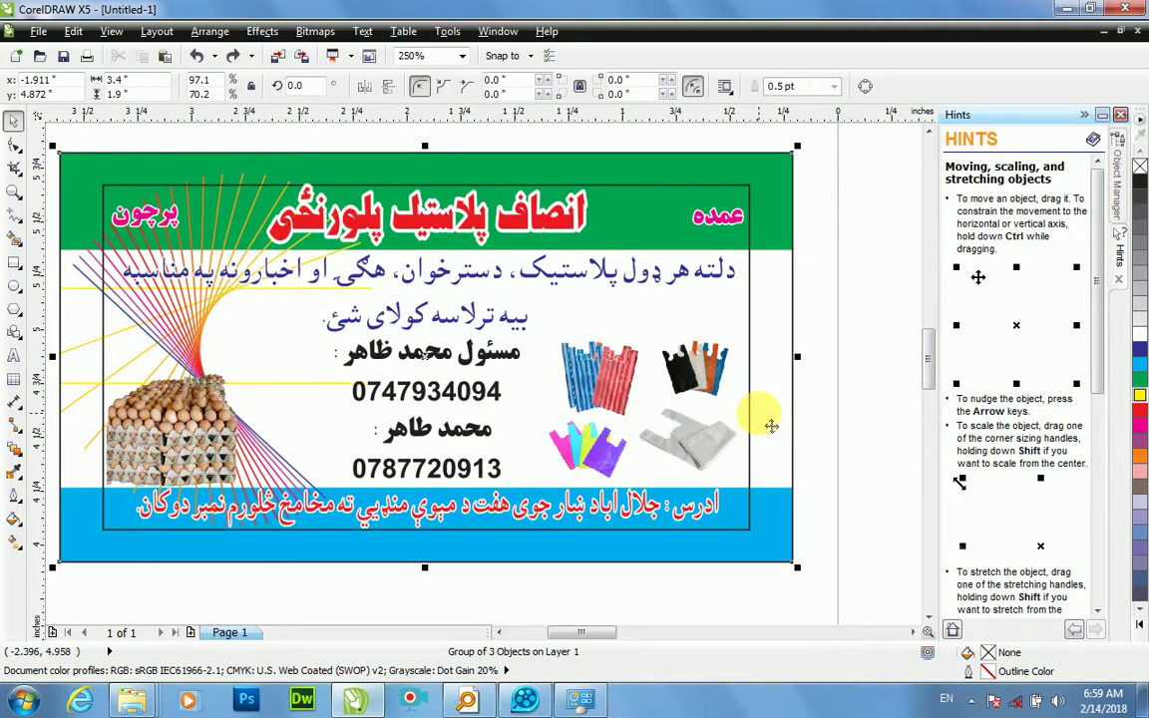
Step: Edit the card's PowerClip contents, move the blend group to the middle of the card and finish editing
left_click(759, 413, "ctrl")
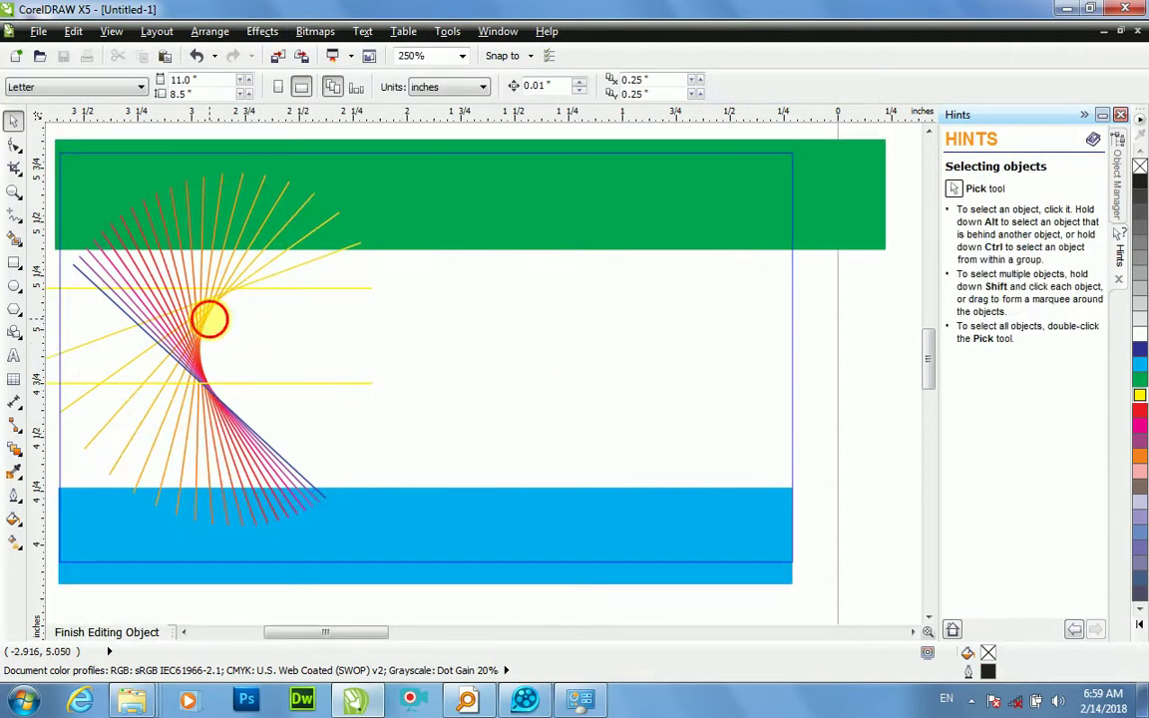
left_click_drag(197, 322, 422, 373)
left_click(862, 403, "ctrl")
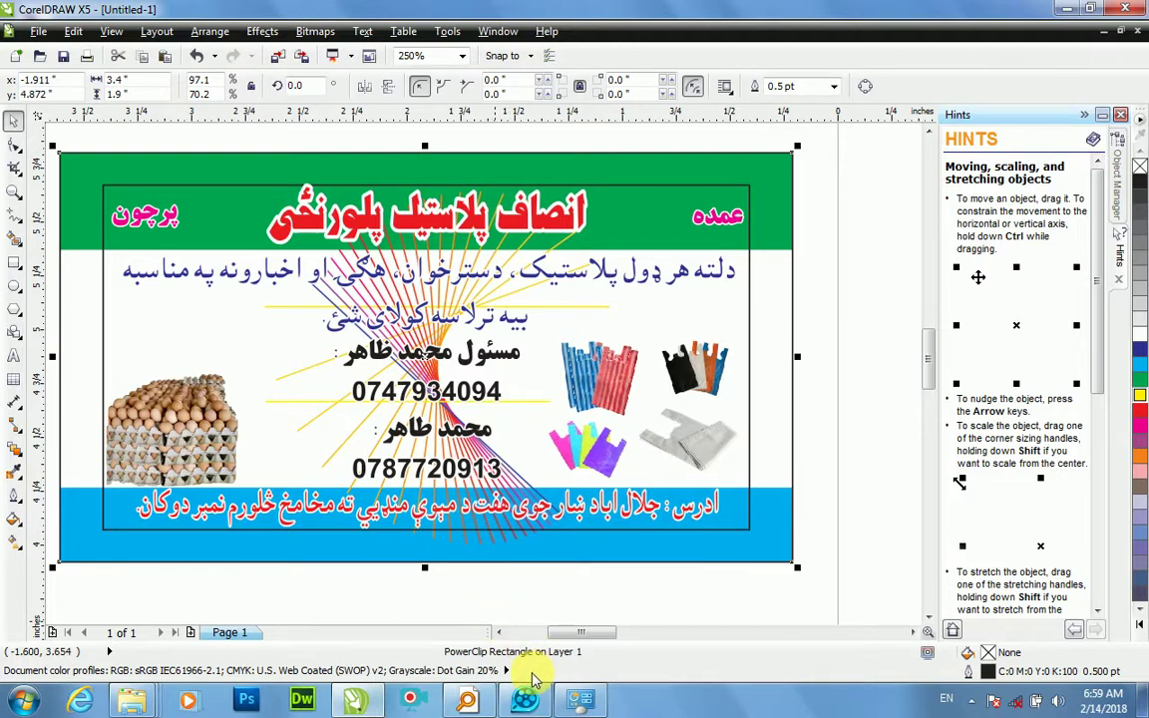
key("F10")
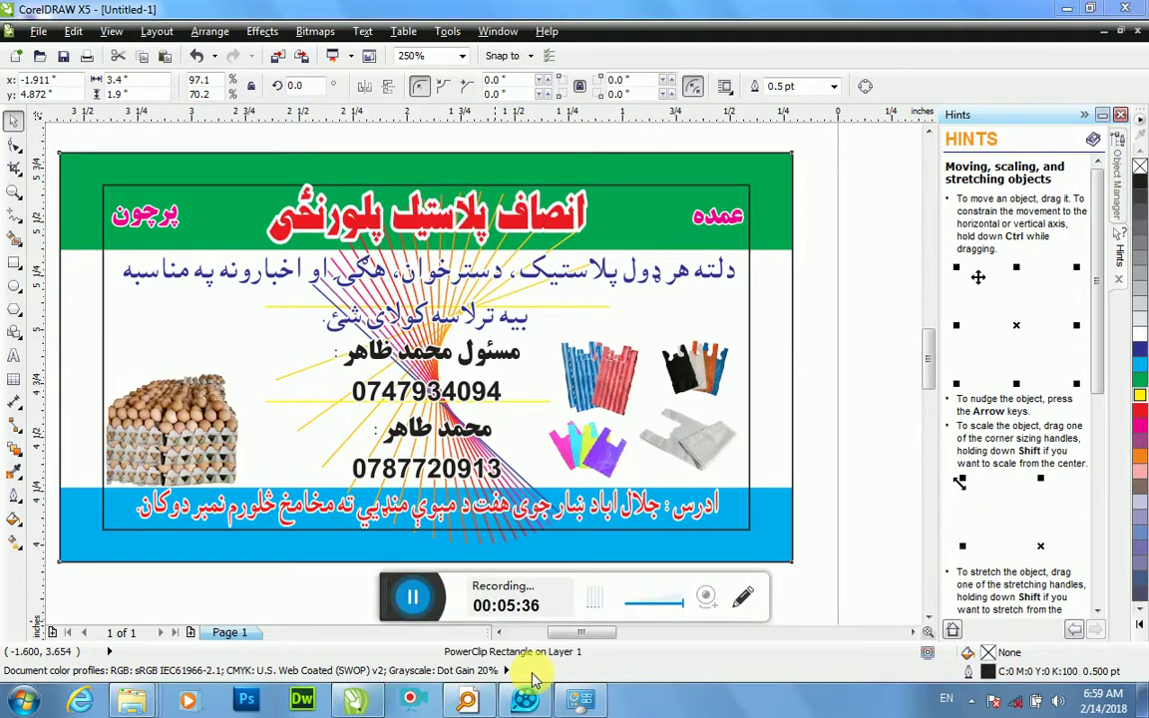